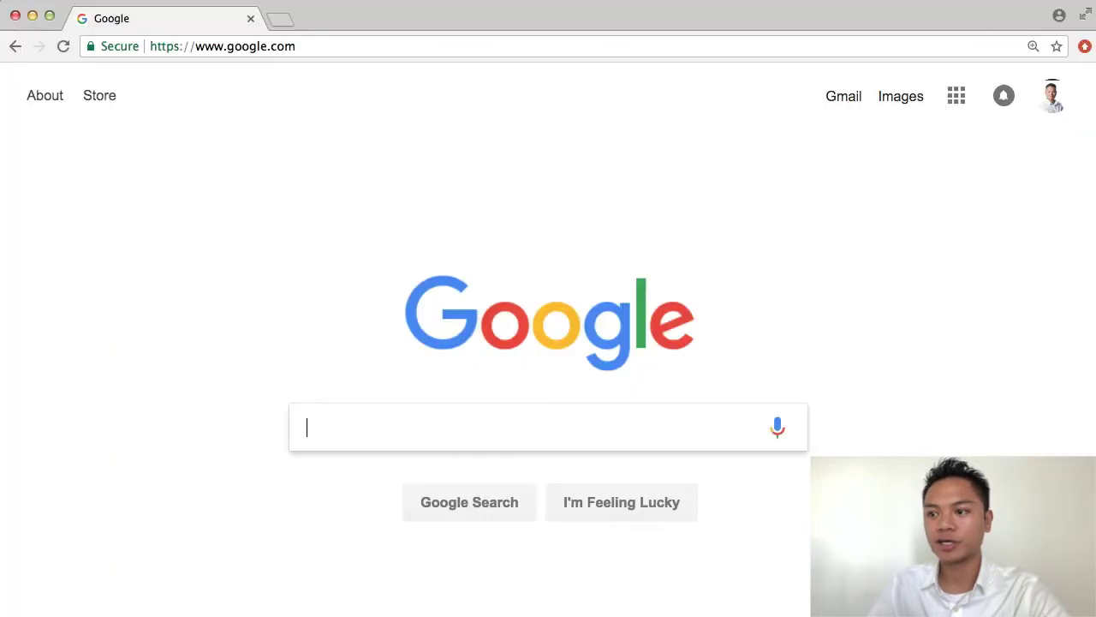
Step: Enter 'ethereum' in Chrome's address bar and accept the ethereum.org suggestion
left_click(317, 46)
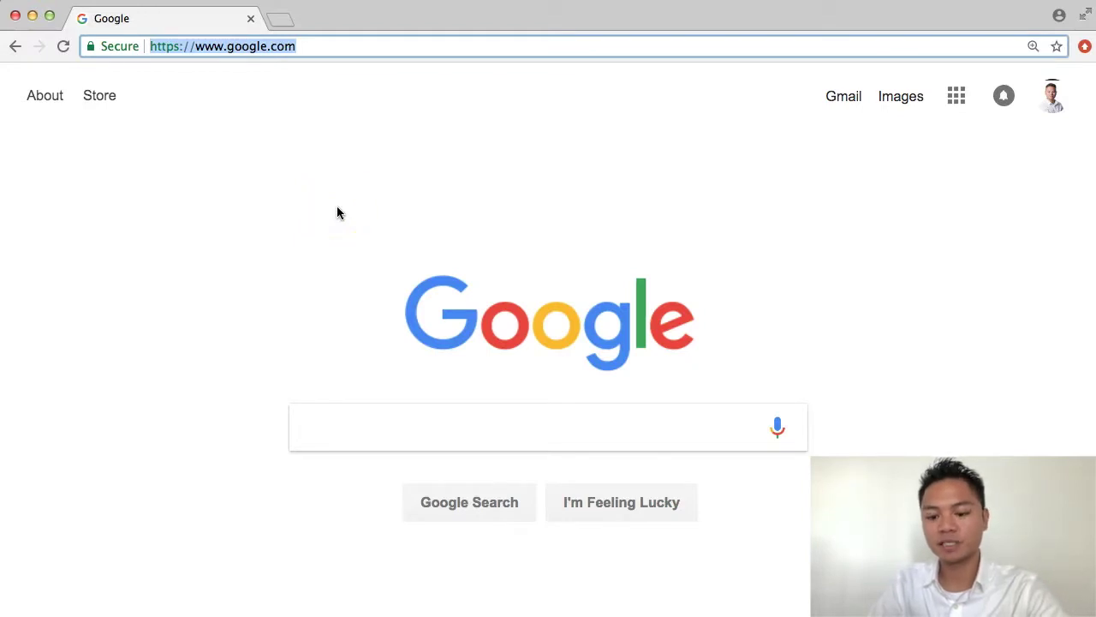
type("ethere")
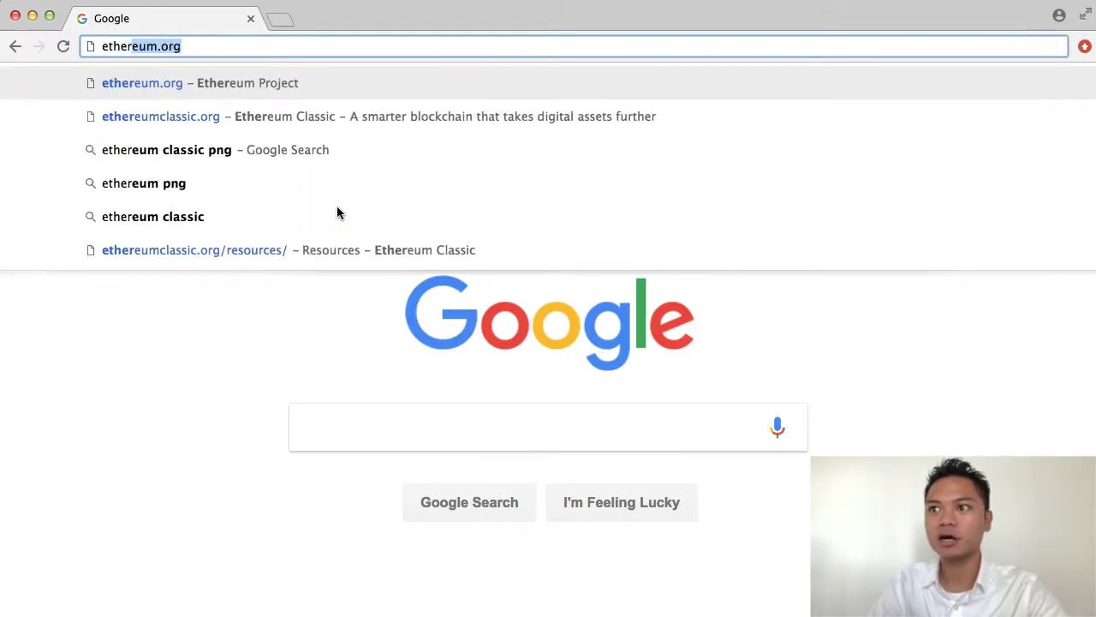
type("um")
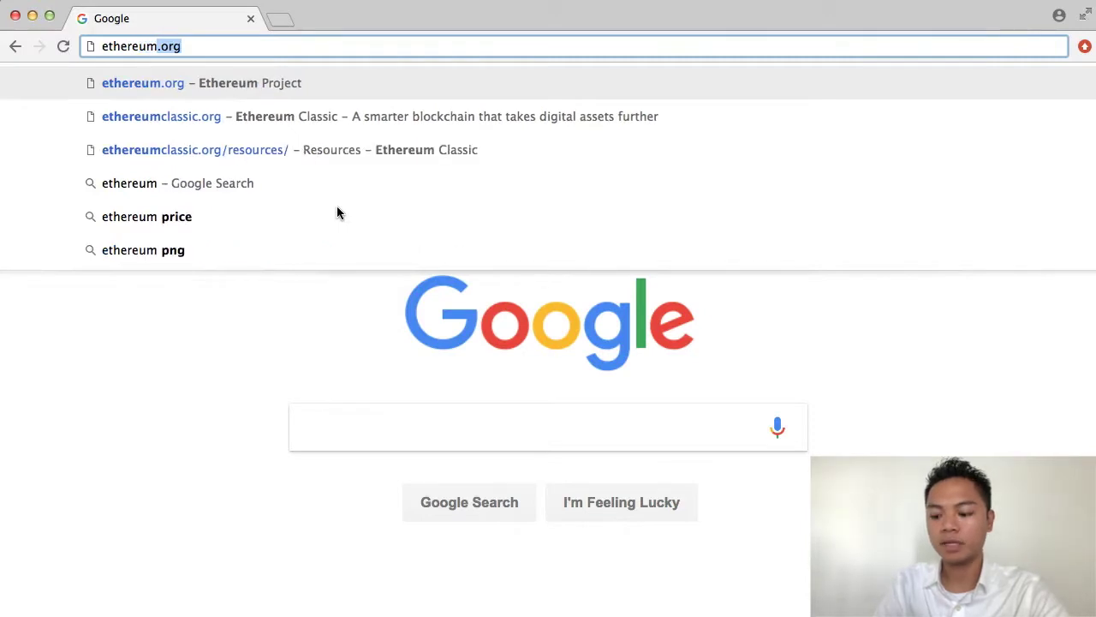
key("Return")
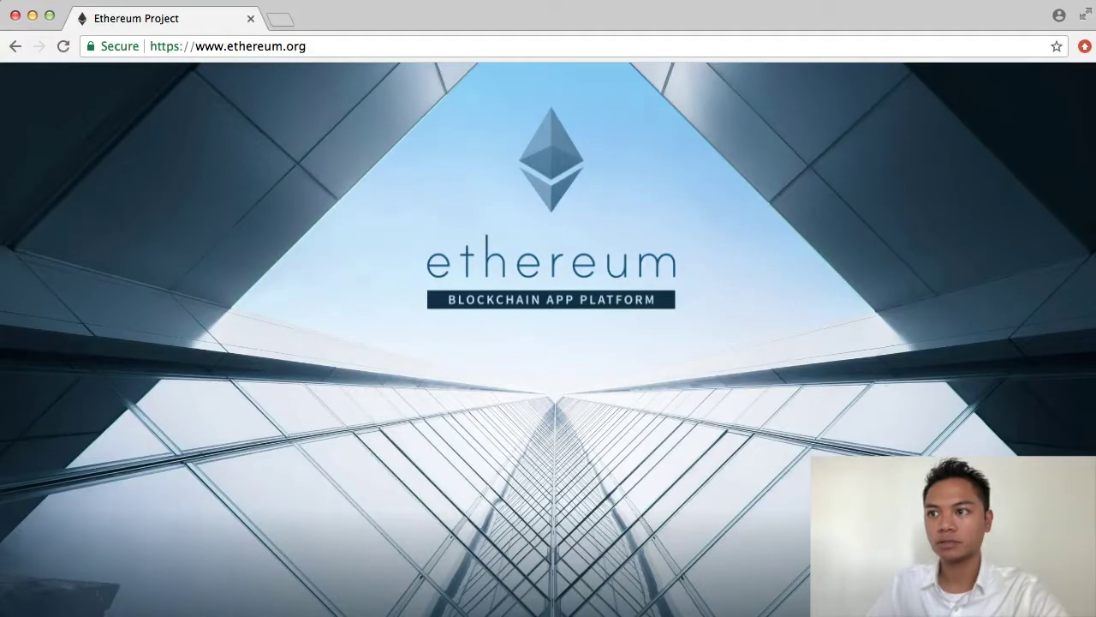
Step: Open a new Chrome tab
key("super+t")
Step: Load coinmarketcap.com, open the Ethereum listing and follow its Website link to ethereum.org
type("coinm")
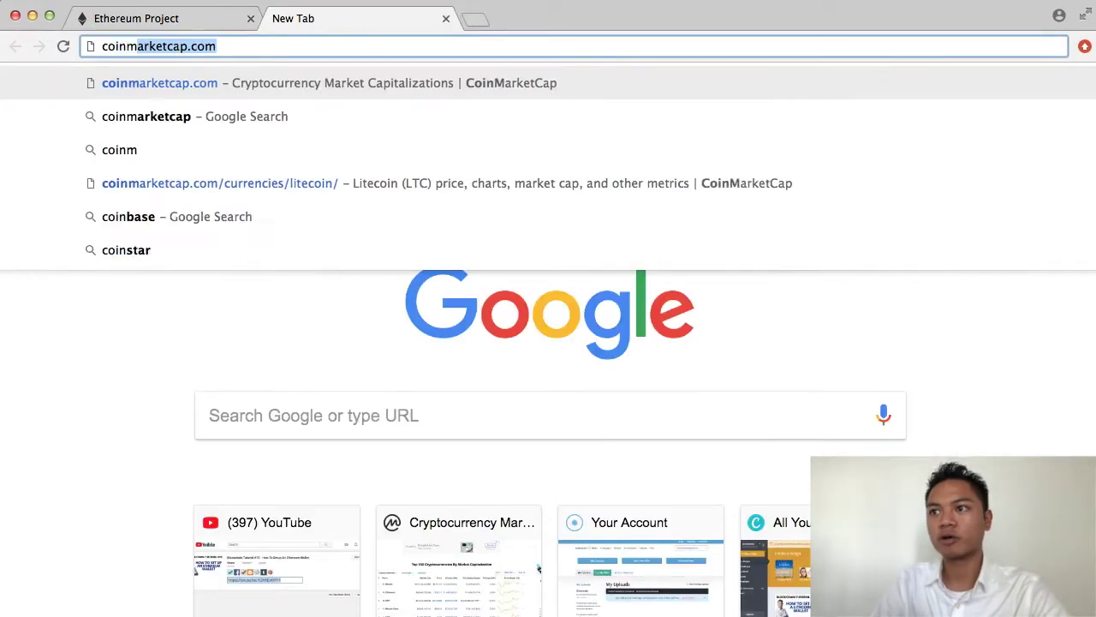
key("Return")
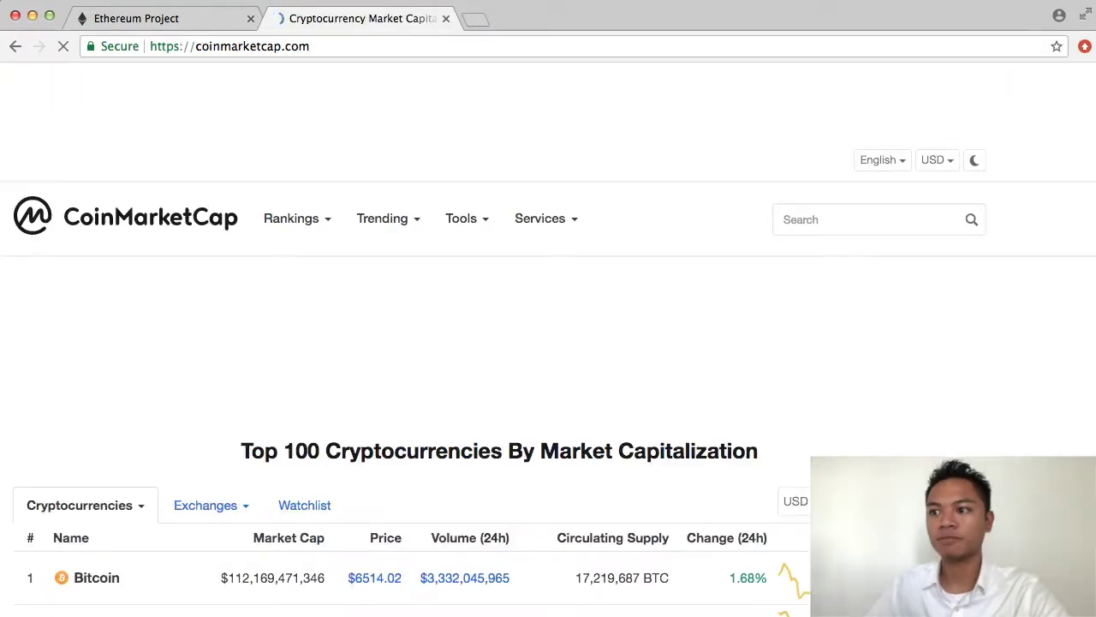
scroll(178, 418, "down", 4)
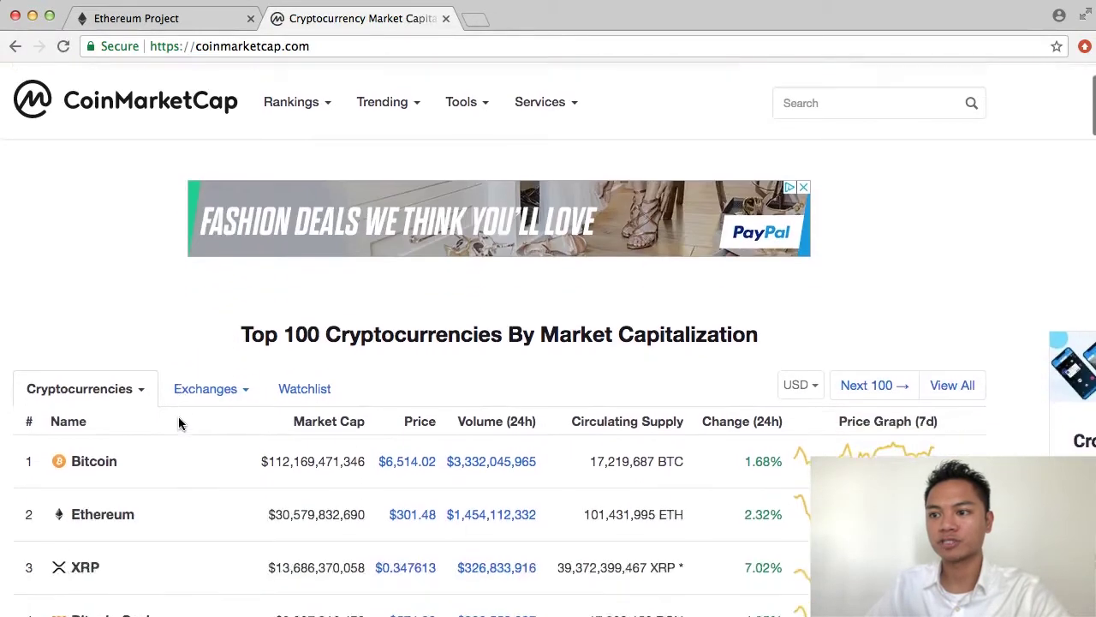
scroll(178, 420, "down", 2)
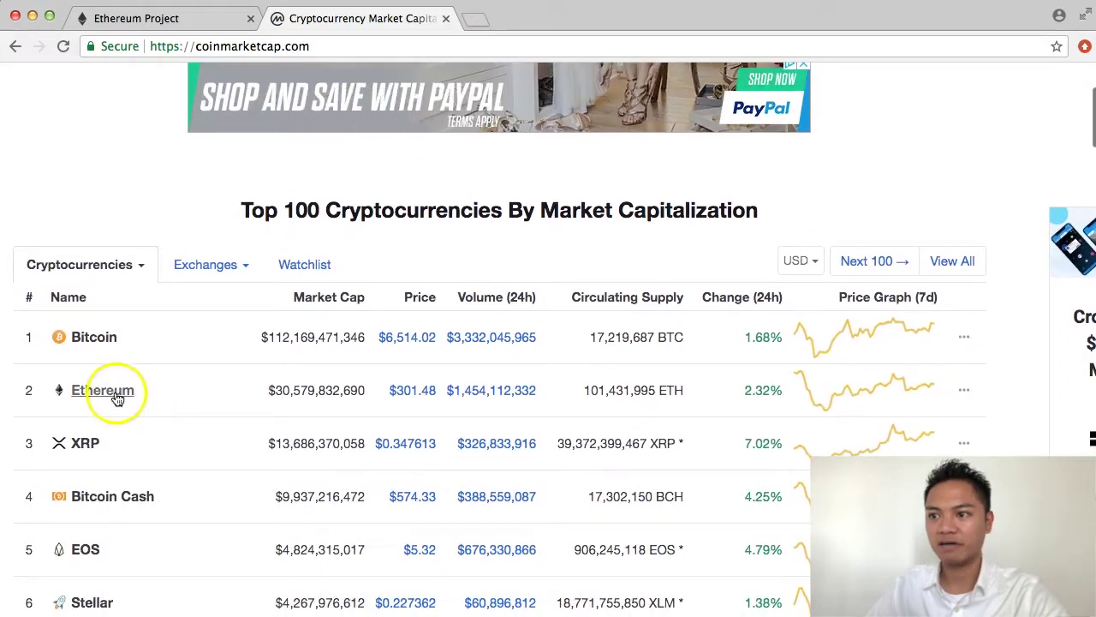
left_click(116, 392)
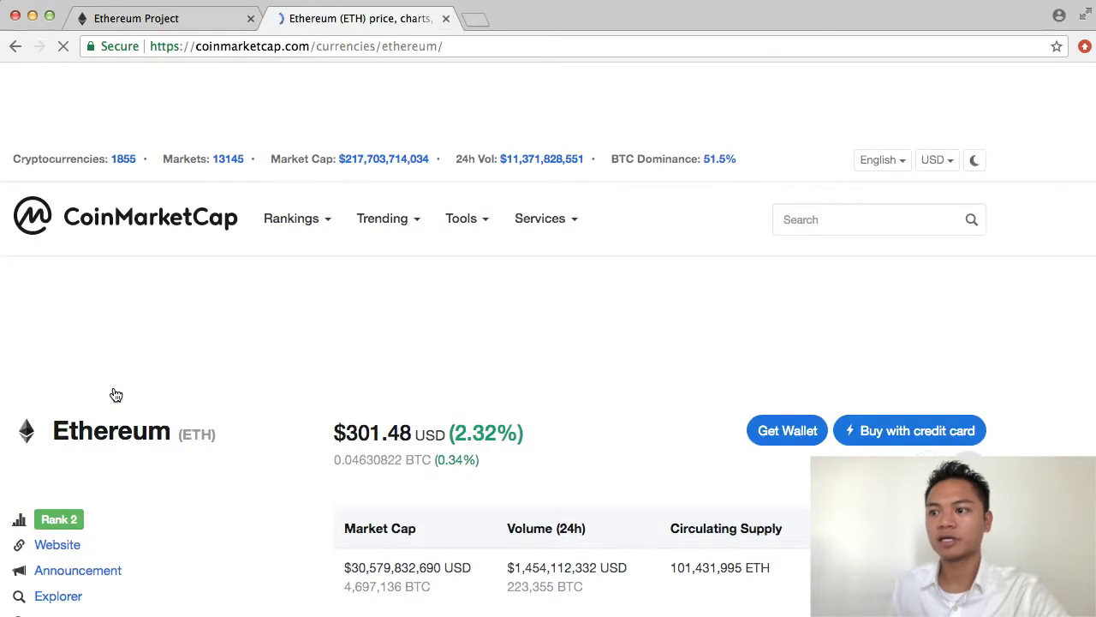
scroll(143, 394, "down", 3)
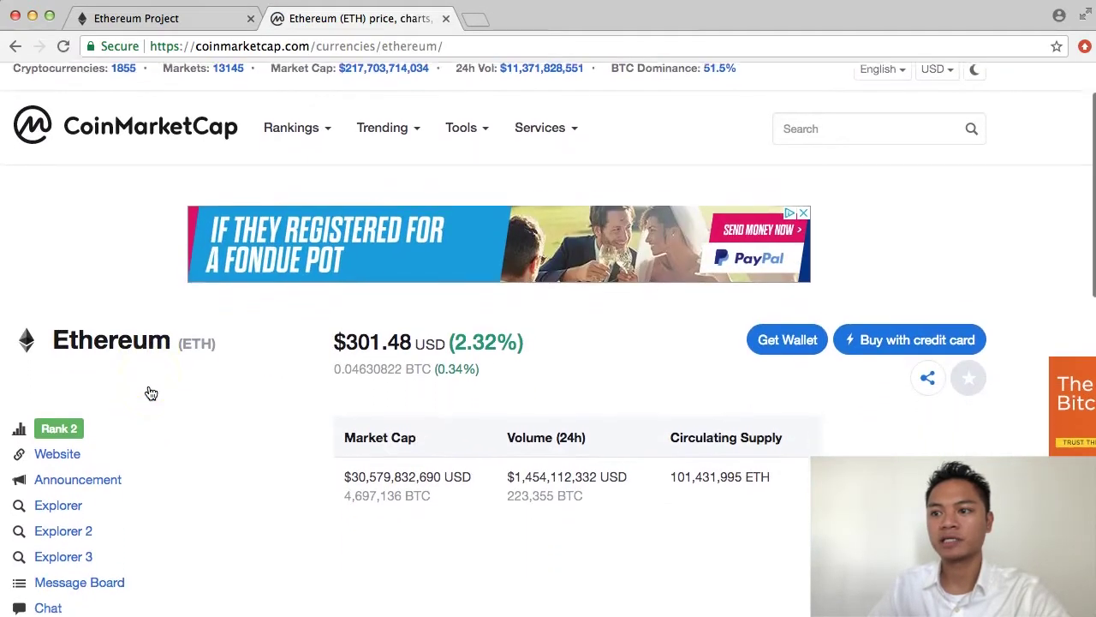
left_click(55, 443)
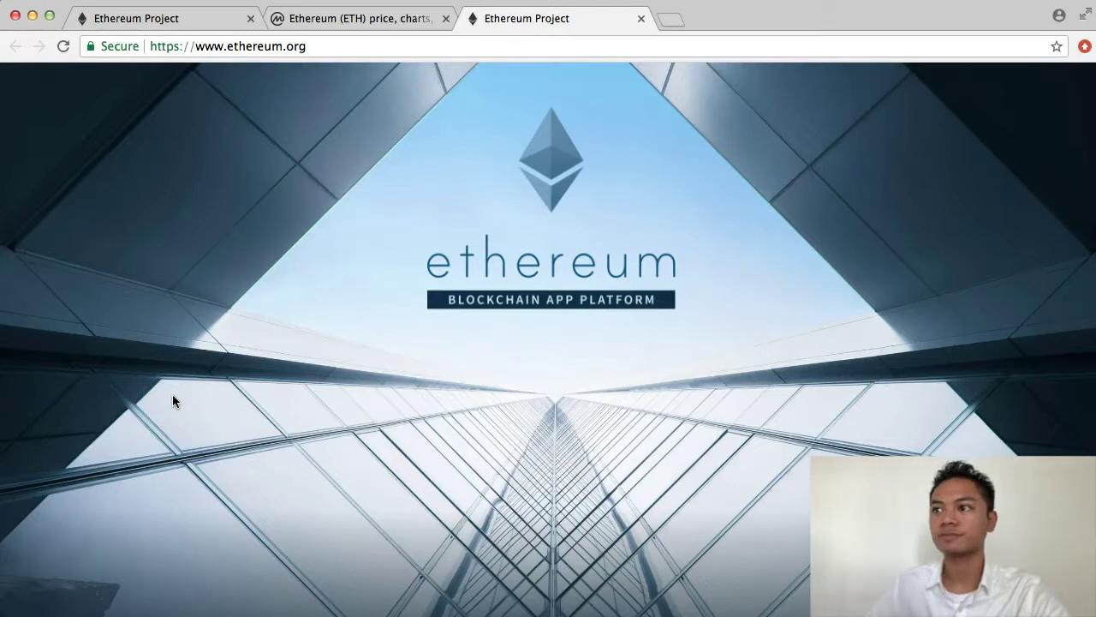
Step: Return to the CoinMarketCap Ethereum page and show its Social tab feeds
key("ctrl+shift+Tab")
left_click(240, 363)
scroll(239, 363, "down", 3)
scroll(240, 362, "down", 3)
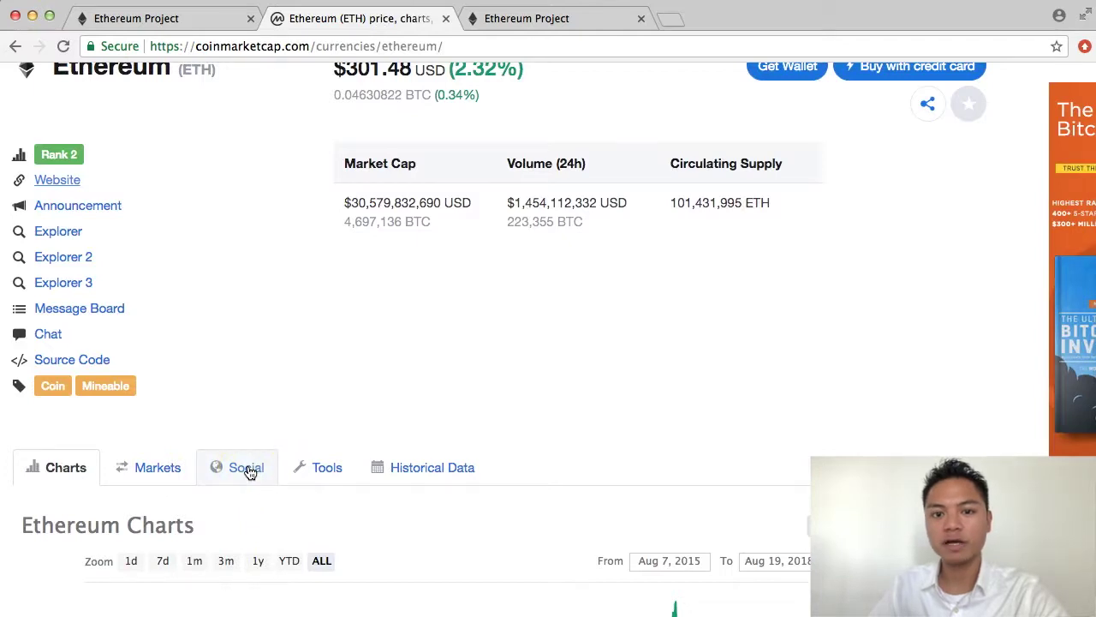
left_click(249, 471)
left_click(246, 478)
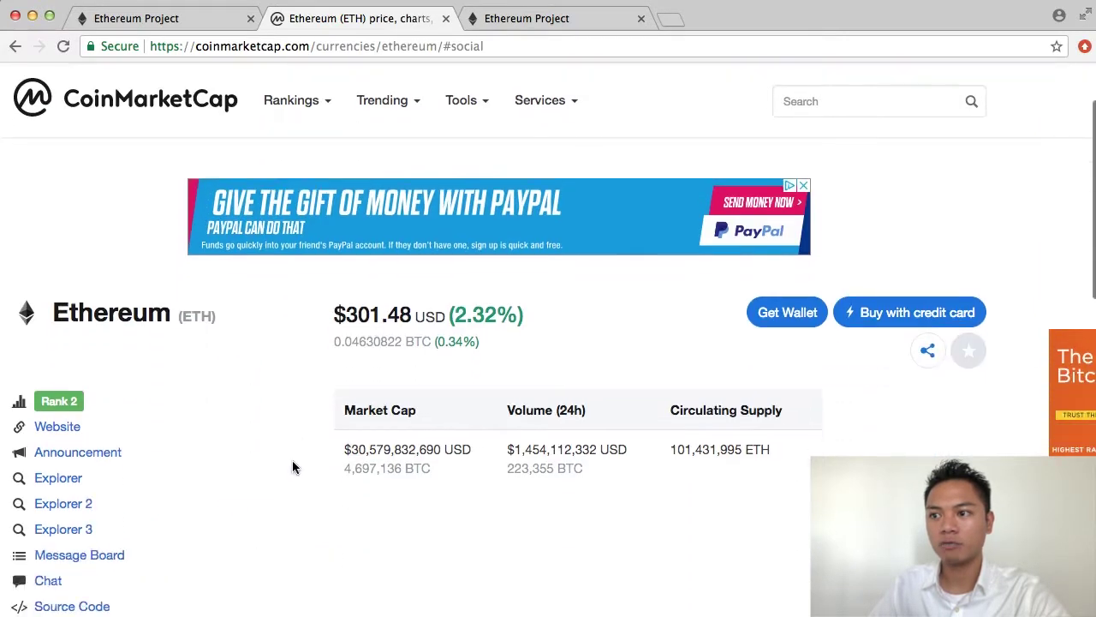
scroll(292, 467, "down", 8)
left_click(138, 485)
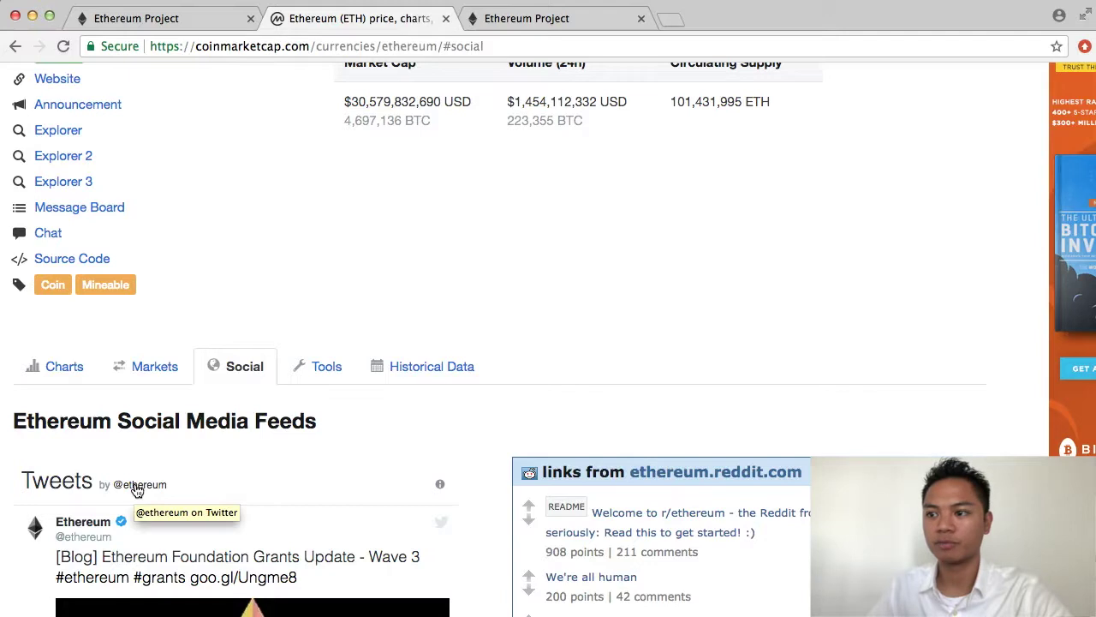
left_click(137, 487)
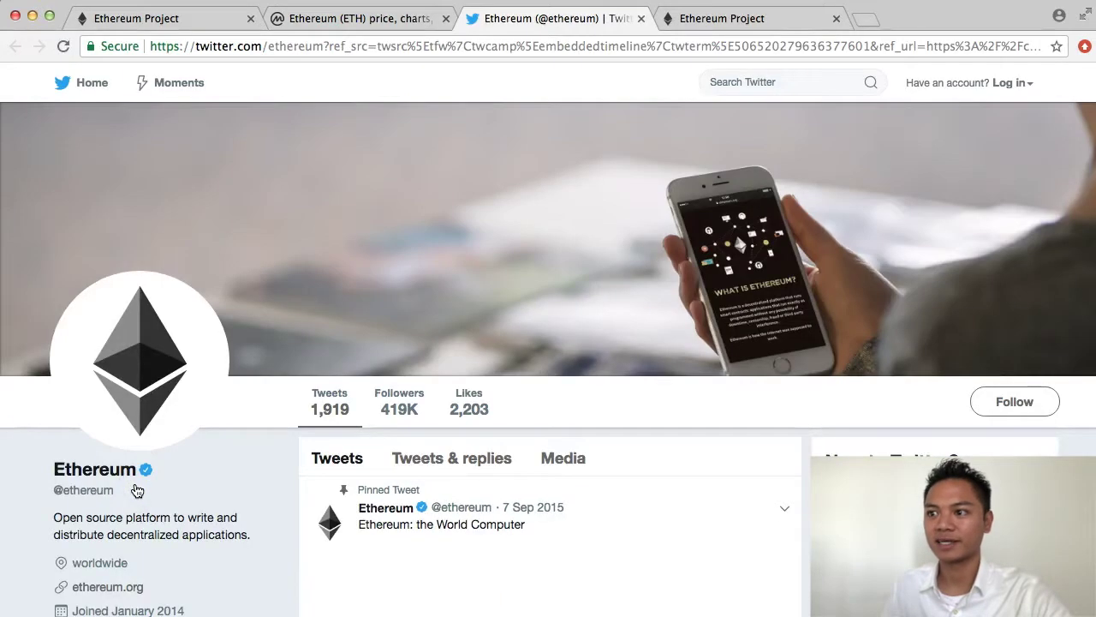
left_click(379, 396)
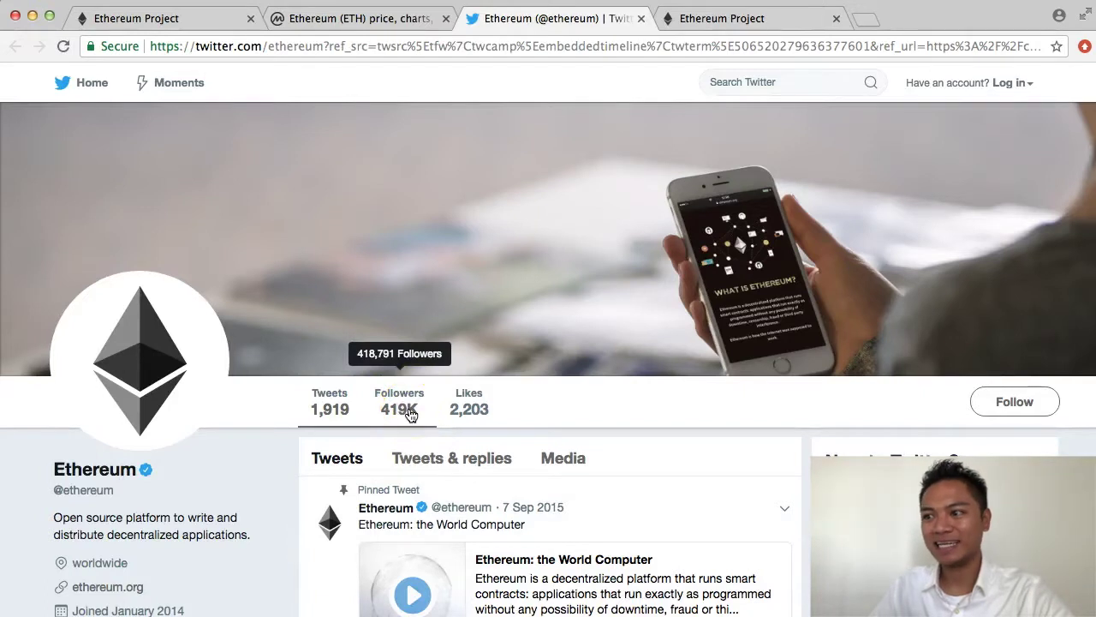
scroll(410, 414, "down", 2)
left_click(143, 524)
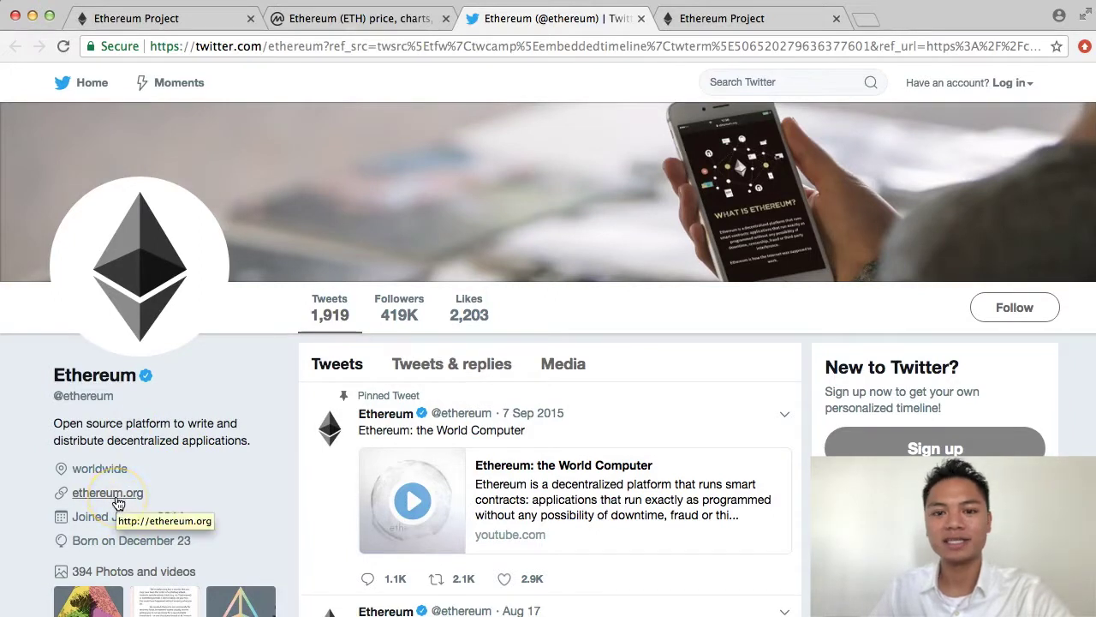
left_click(117, 502)
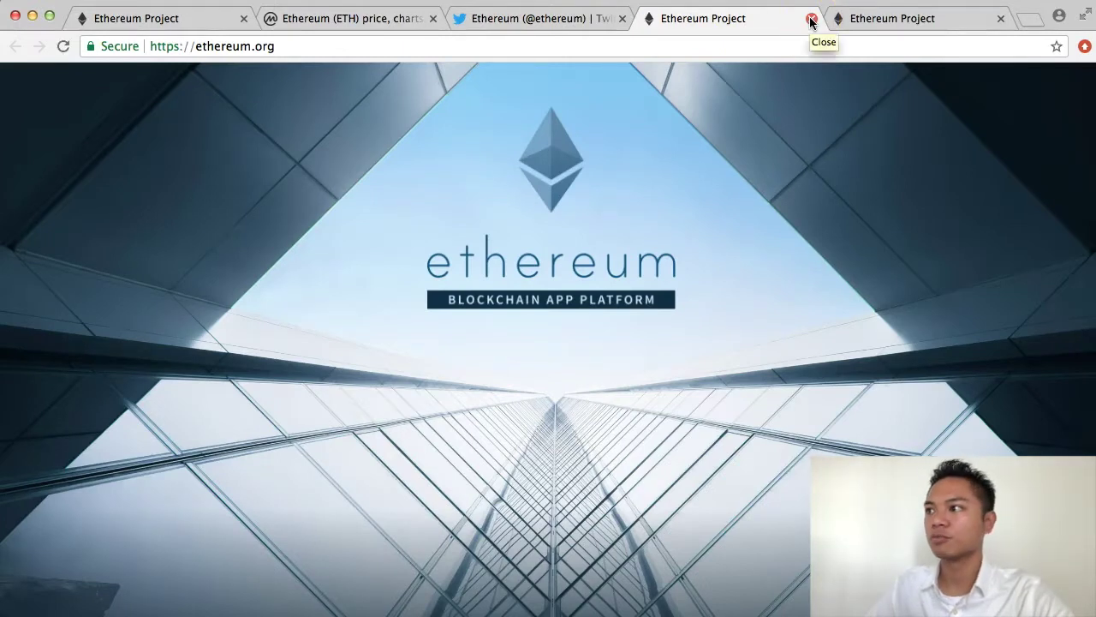
Step: Close the duplicate ethereum.org tabs and the Twitter profile tab
left_click(812, 19)
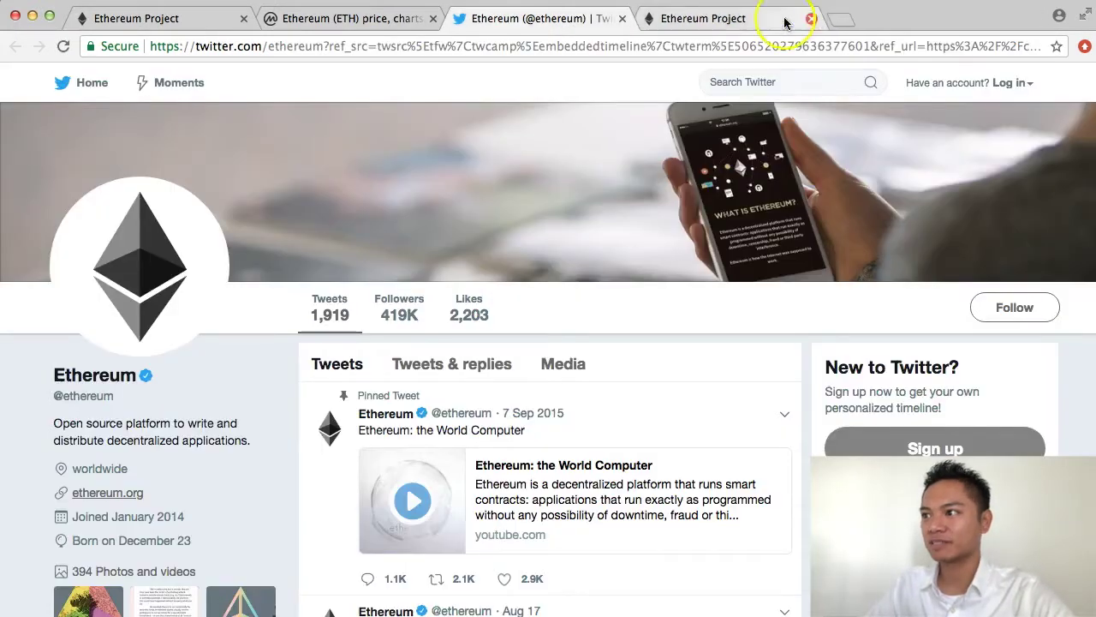
left_click(811, 19)
left_click(811, 19)
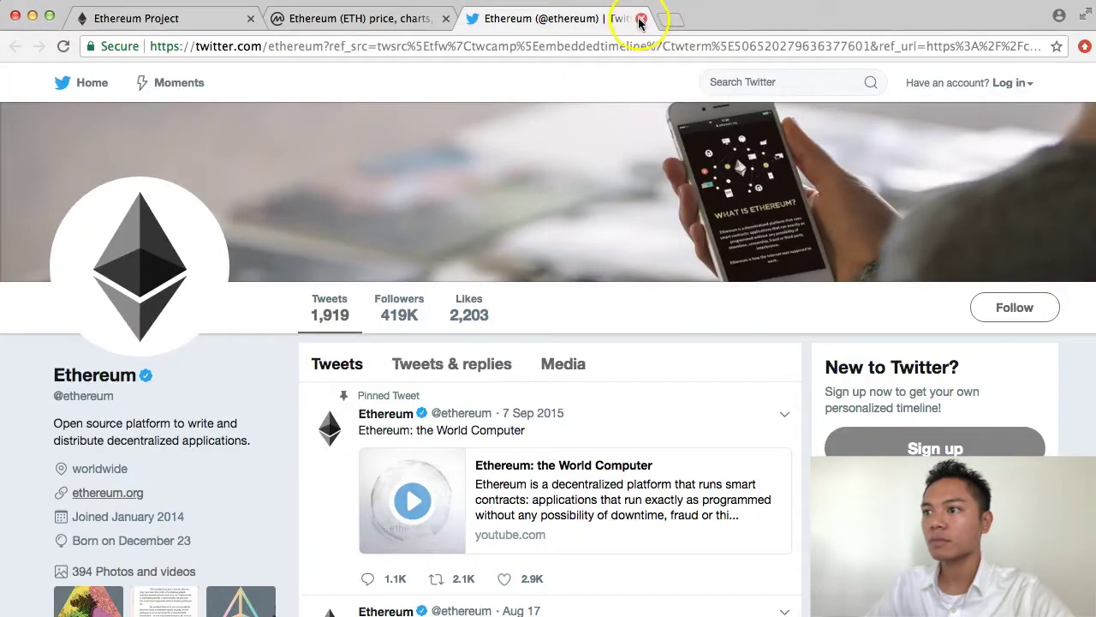
left_click(625, 18)
Step: Close the CoinMarketCap tab and scroll ethereum.org down to the Ethereum Wallet download section
left_click(446, 19)
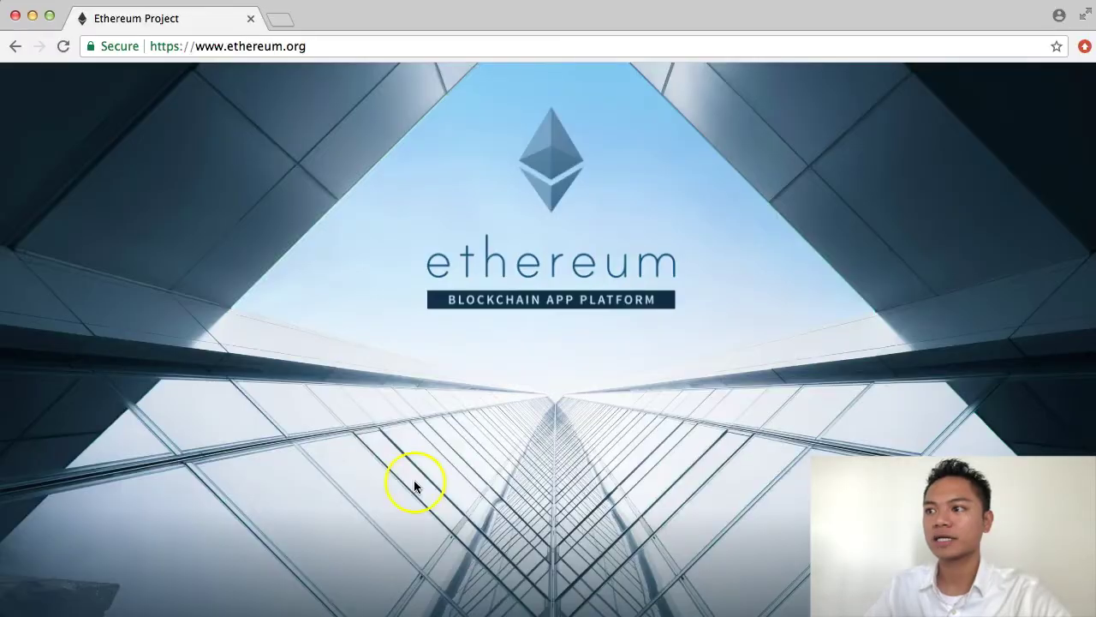
scroll(417, 469, "down", 5)
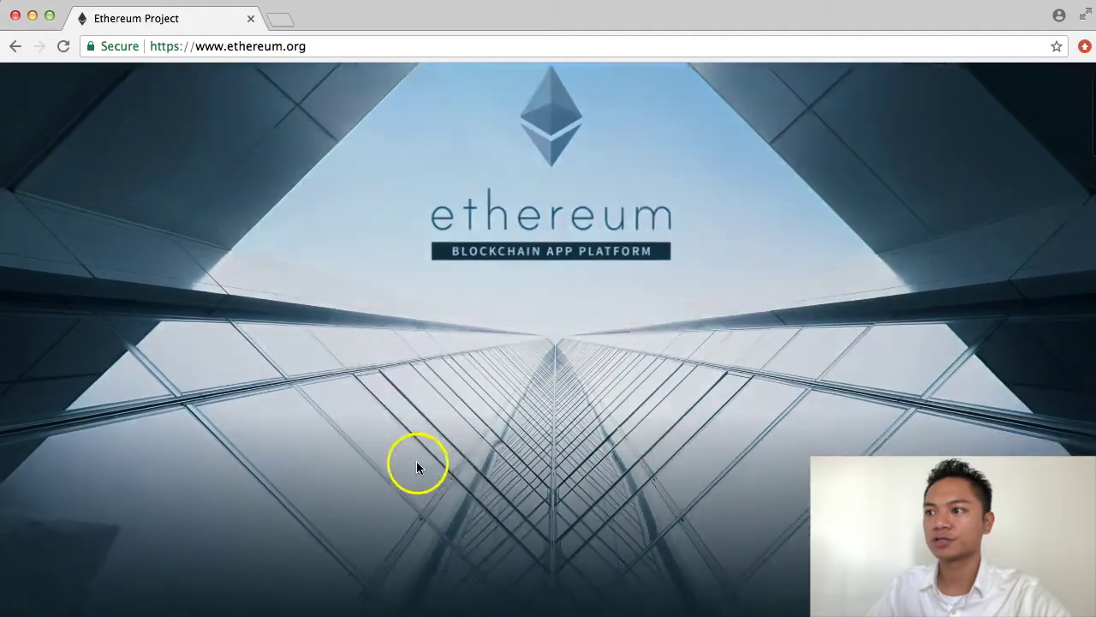
scroll(416, 467, "down", 4)
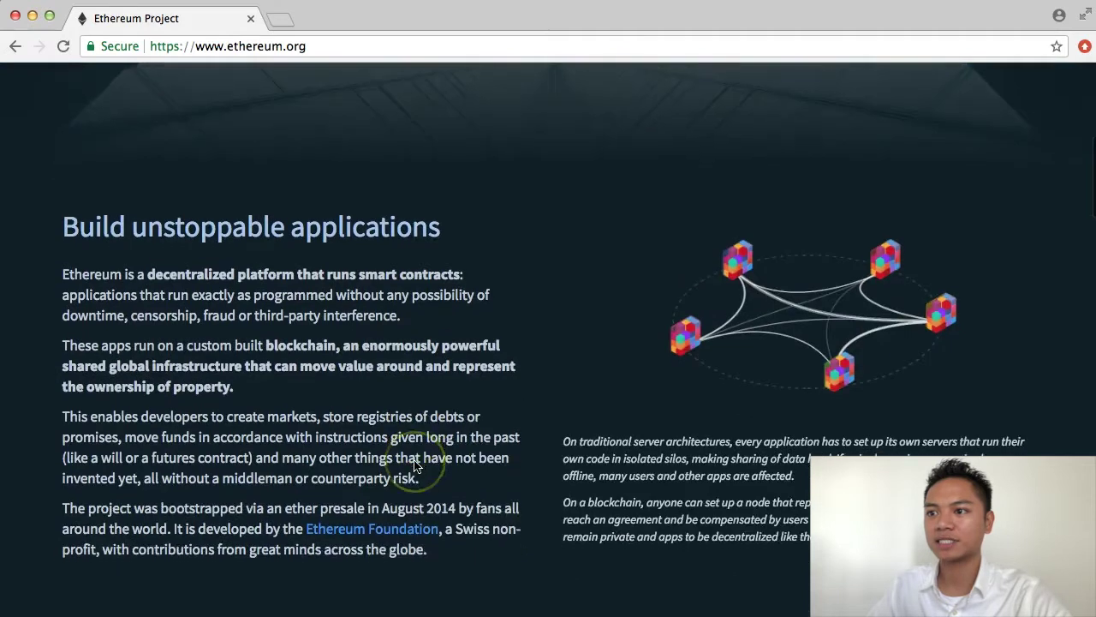
scroll(416, 466, "down", 1)
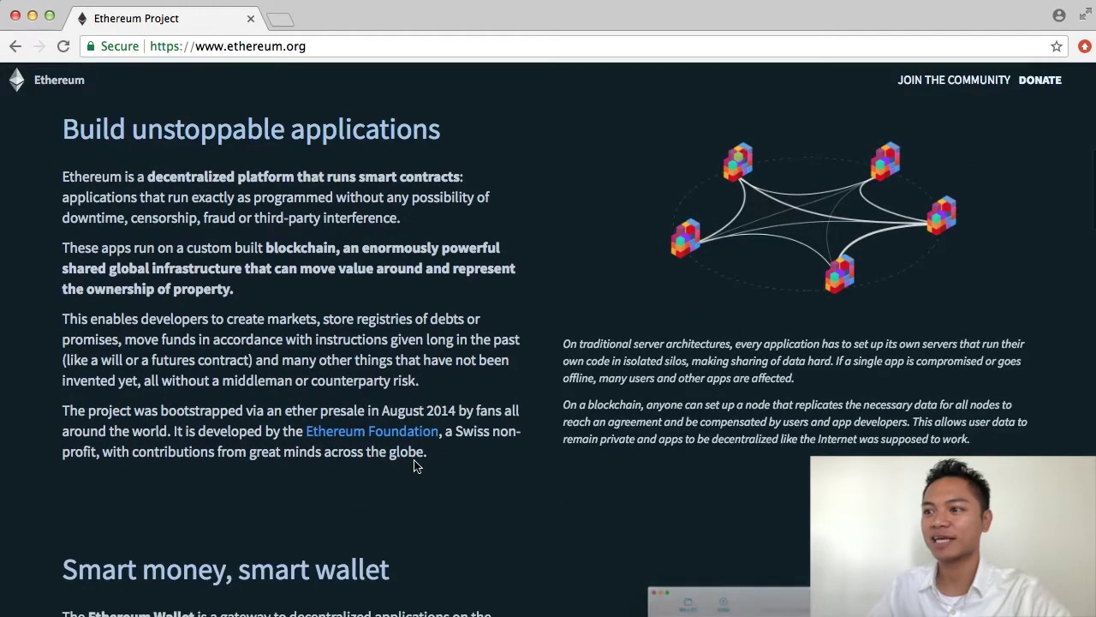
scroll(416, 467, "down", 1)
scroll(415, 466, "down", 3)
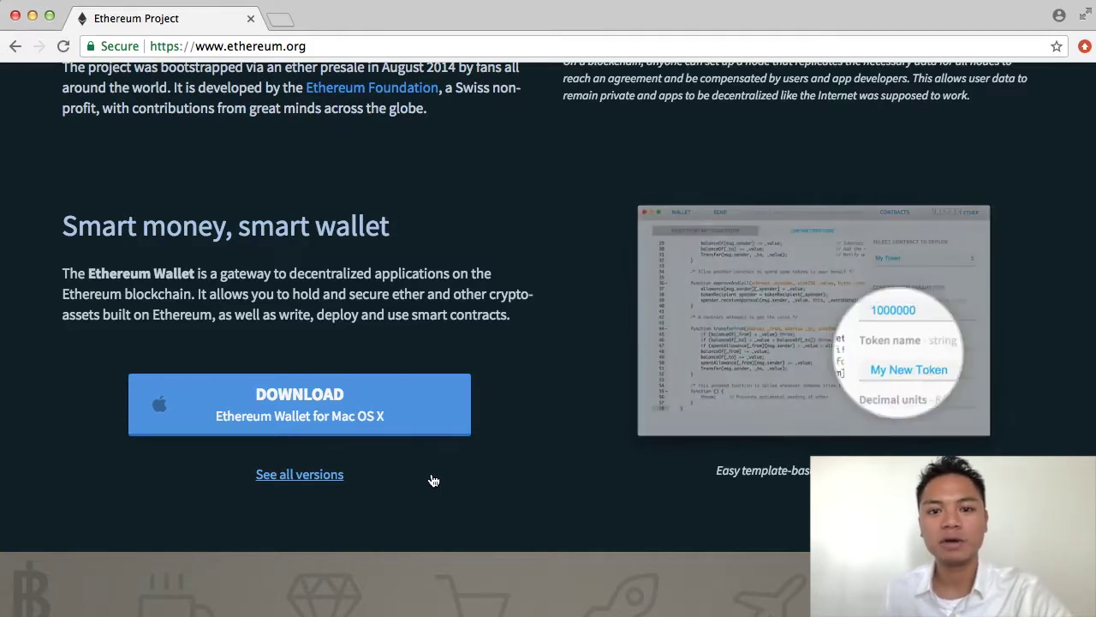
Step: Choose 'See all versions' and accept the warnings with 'SURE I UNDERSTAND'
left_click(317, 477)
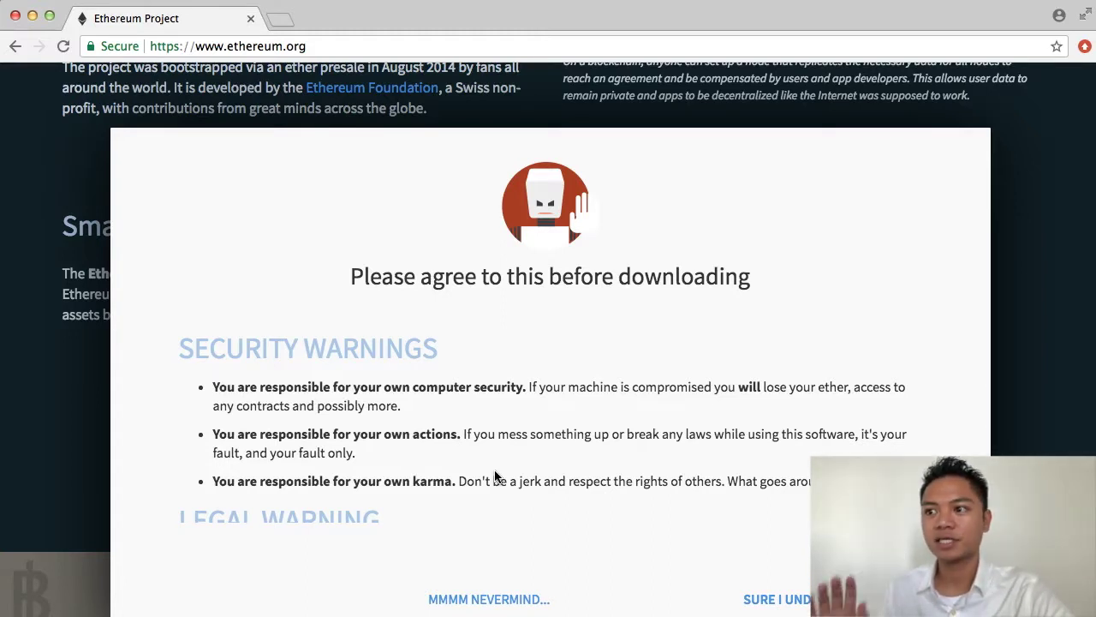
scroll(477, 453, "down", 4)
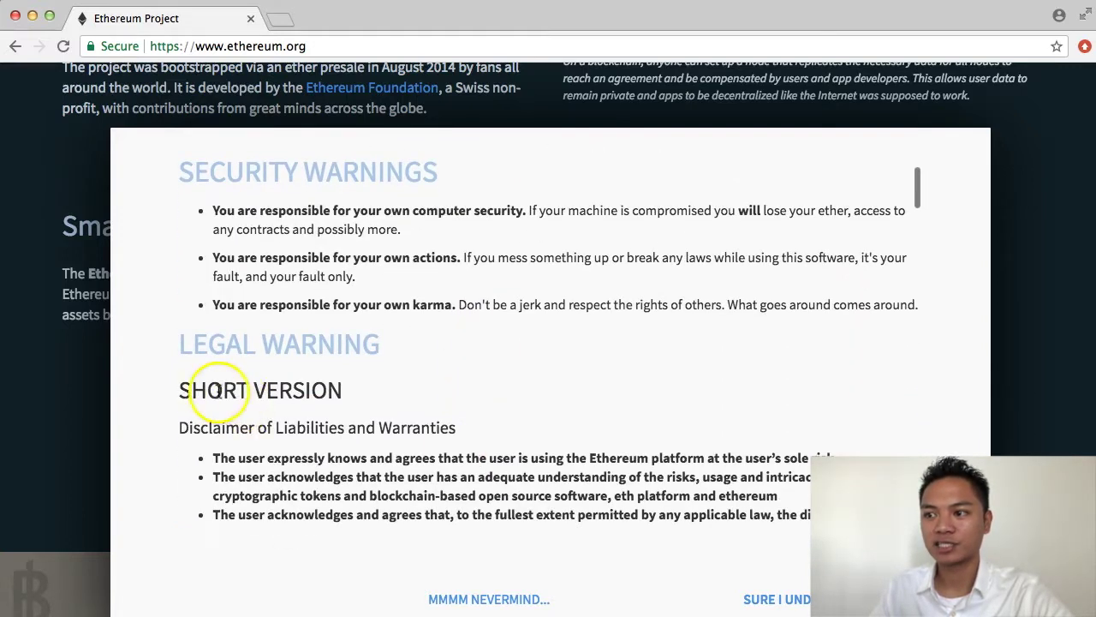
scroll(385, 448, "down", 2)
scroll(384, 447, "down", 8)
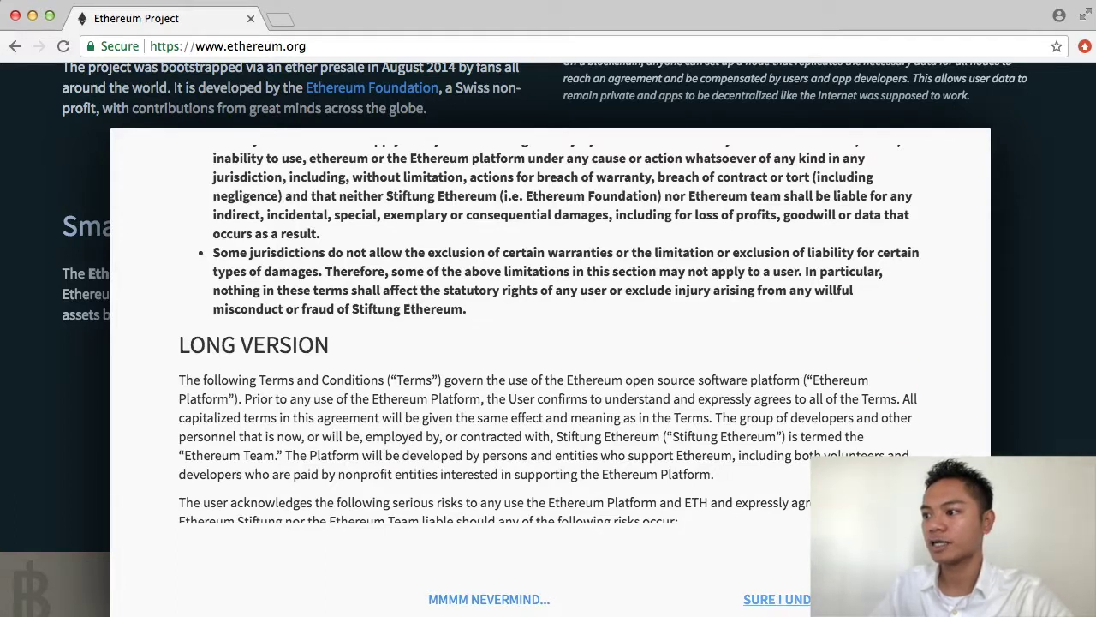
left_click(808, 599)
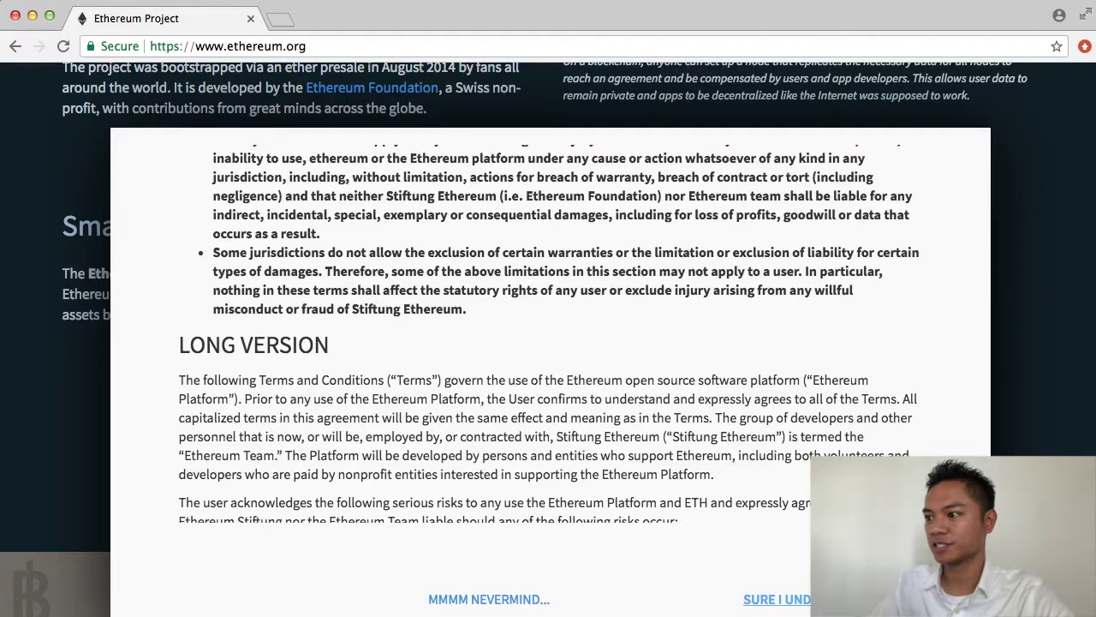
left_click(771, 607)
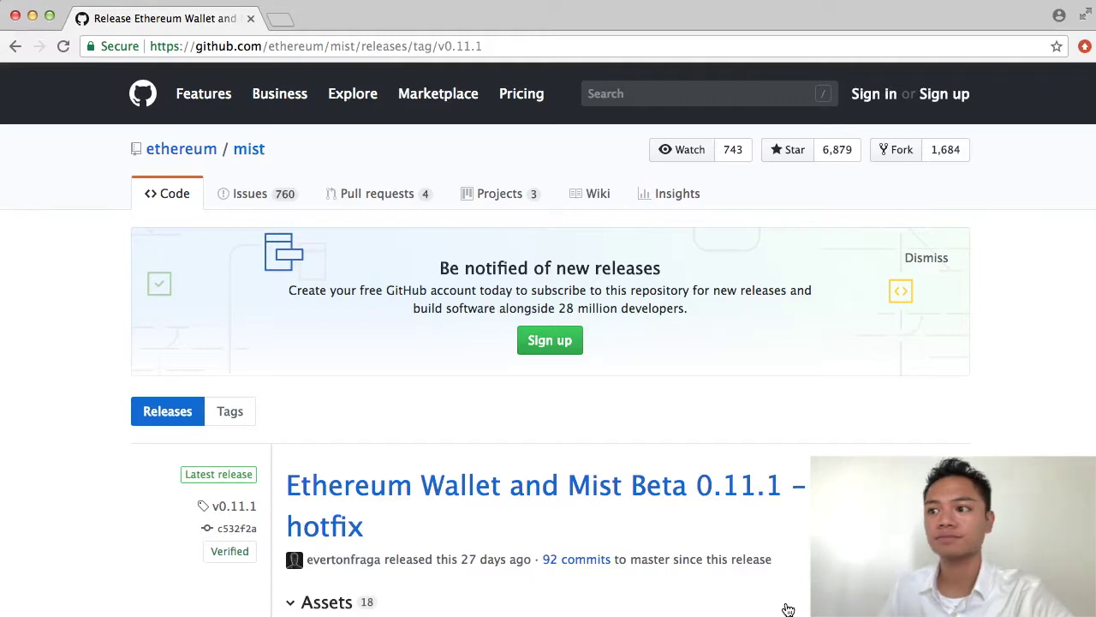
Step: Scroll the v0.11.1 release page down to its Assets list
scroll(701, 526, "down", 2)
scroll(701, 526, "down", 5)
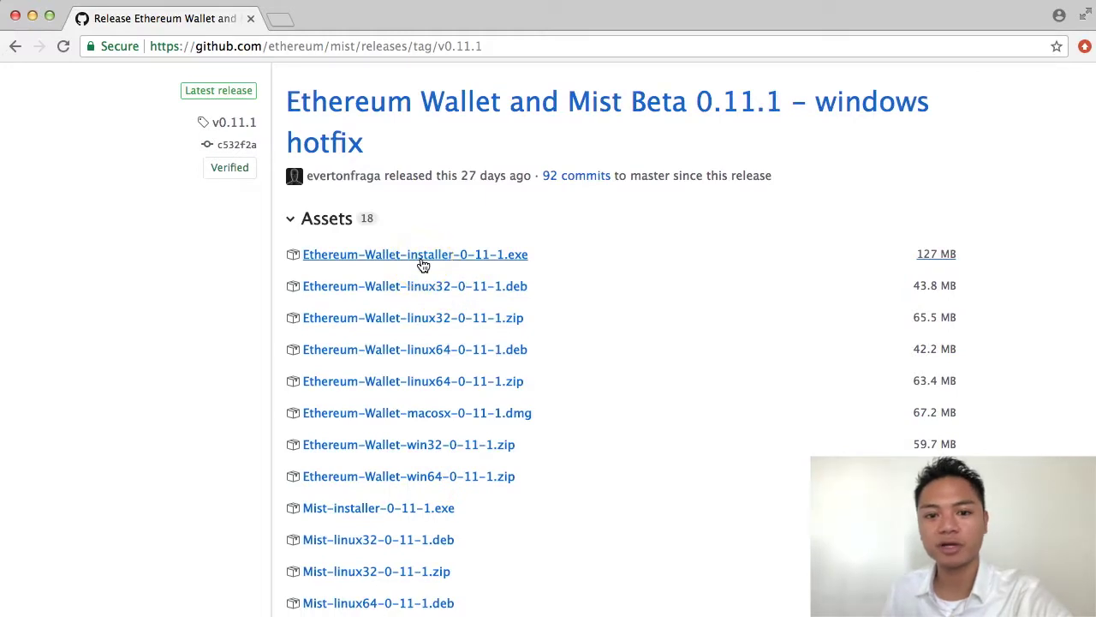
scroll(472, 568, "down", 3)
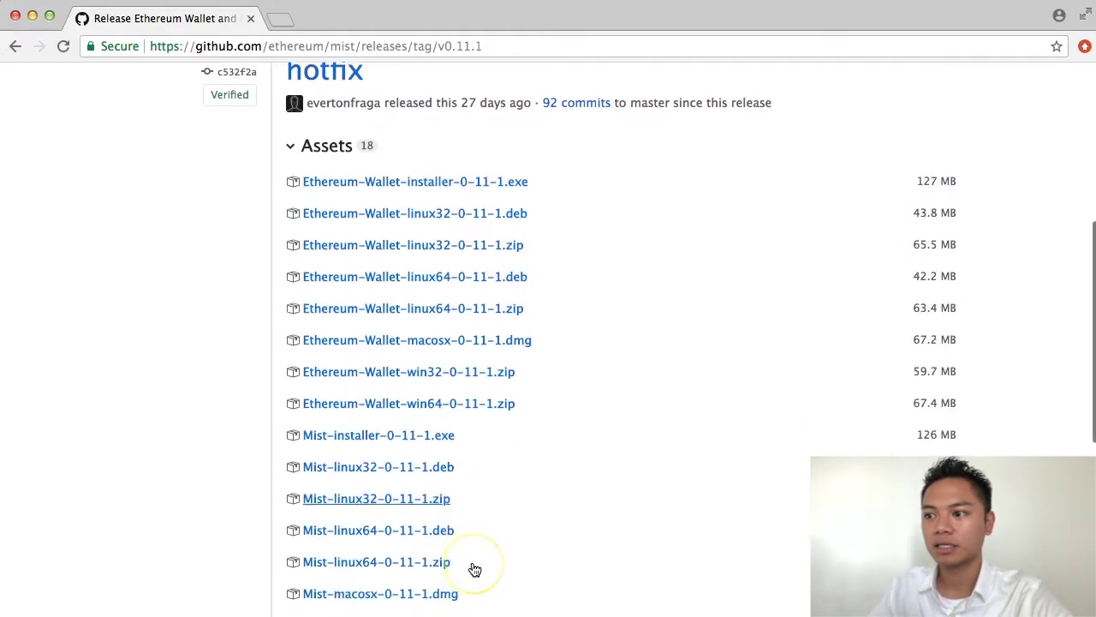
scroll(475, 569, "down", 1)
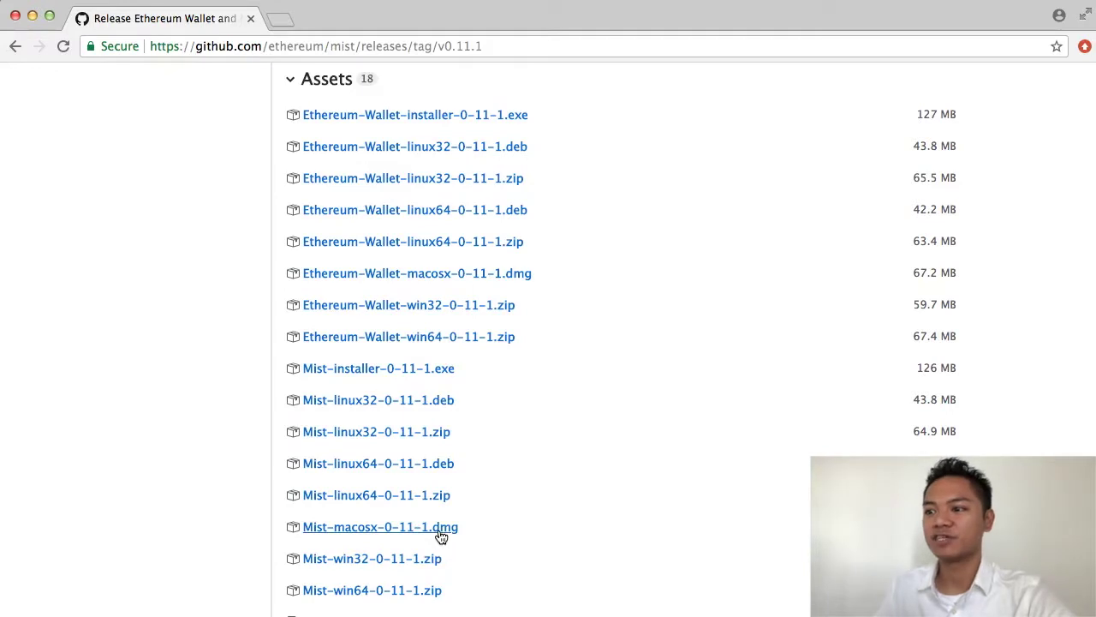
Step: Download Mist-macosx-0-11-1.dmg from Assets and open it from Chrome's download bar
left_click(34, 245)
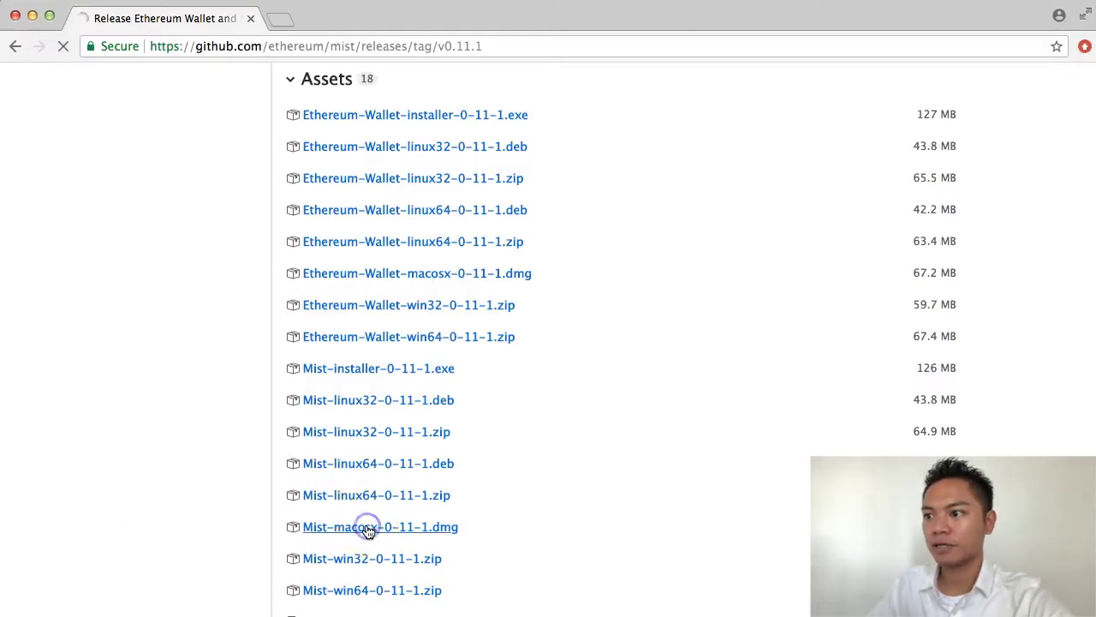
left_click(364, 528)
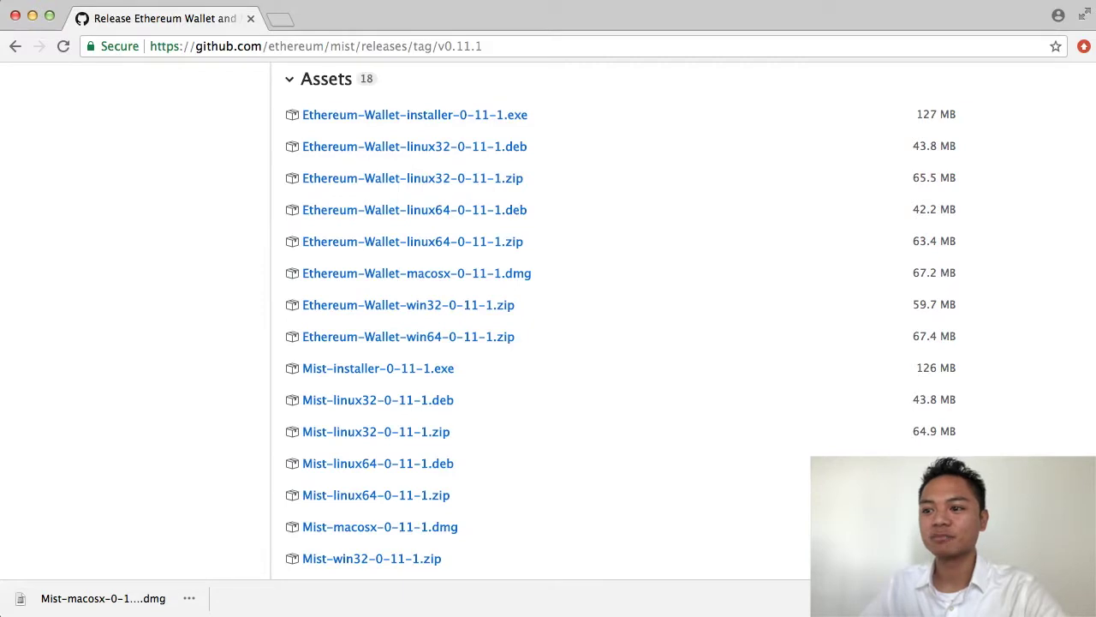
left_click(140, 556)
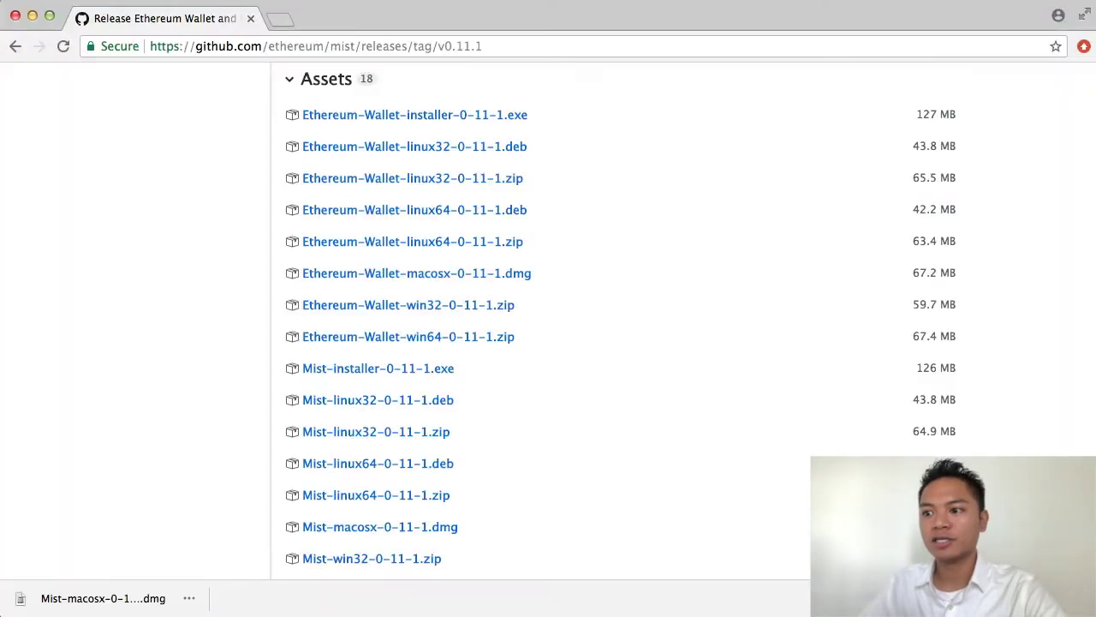
left_click(137, 598)
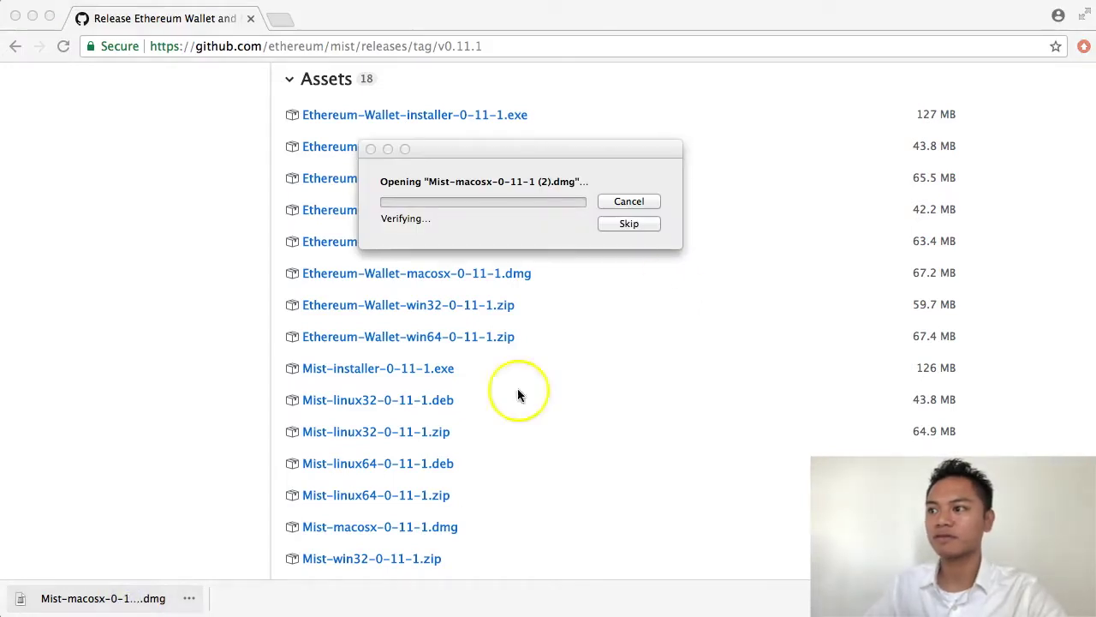
Step: Drag the Mist app into the Applications folder
left_click_drag(603, 150, 601, 152)
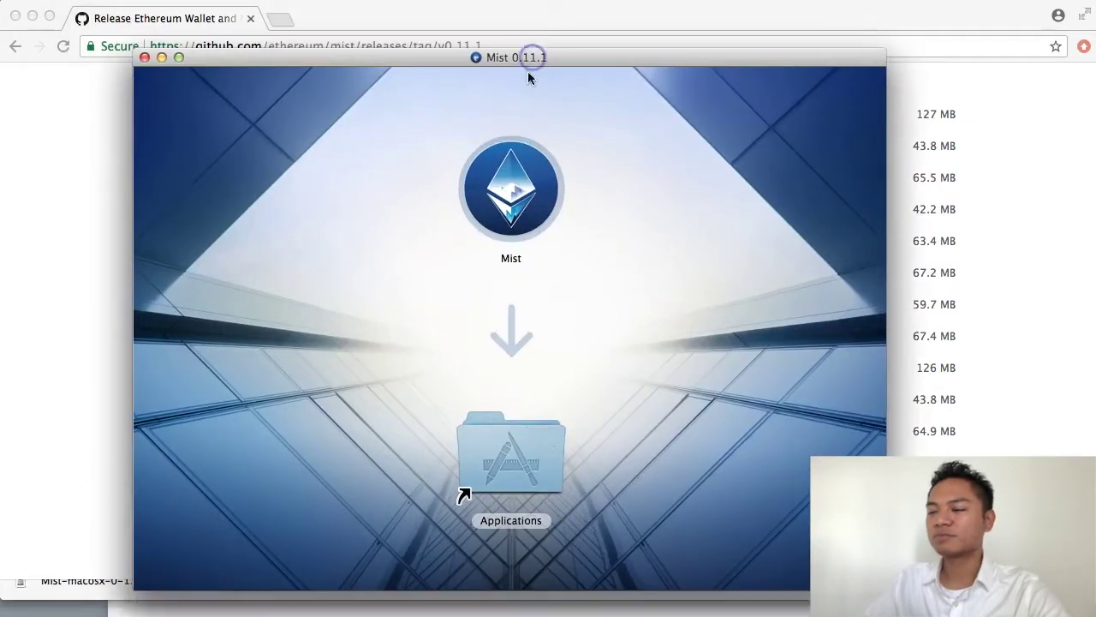
left_click(500, 168)
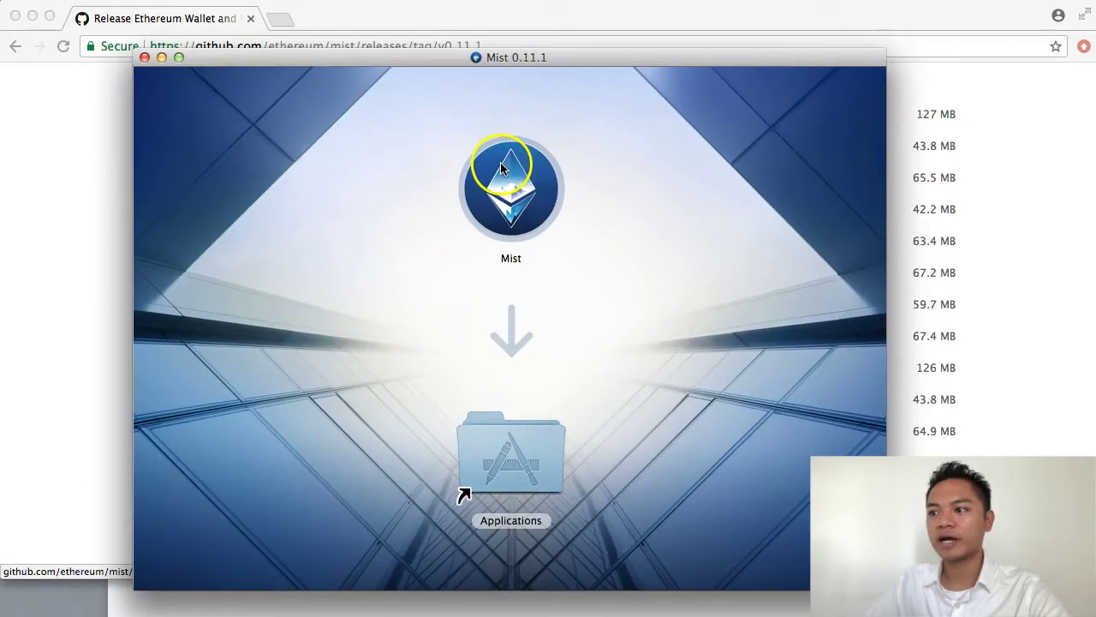
left_click_drag(506, 172, 510, 436)
Step: Launch Mist, confirm the downloaded-app warning, then quit it and close the disk-image window
left_click(599, 179)
left_click(515, 197)
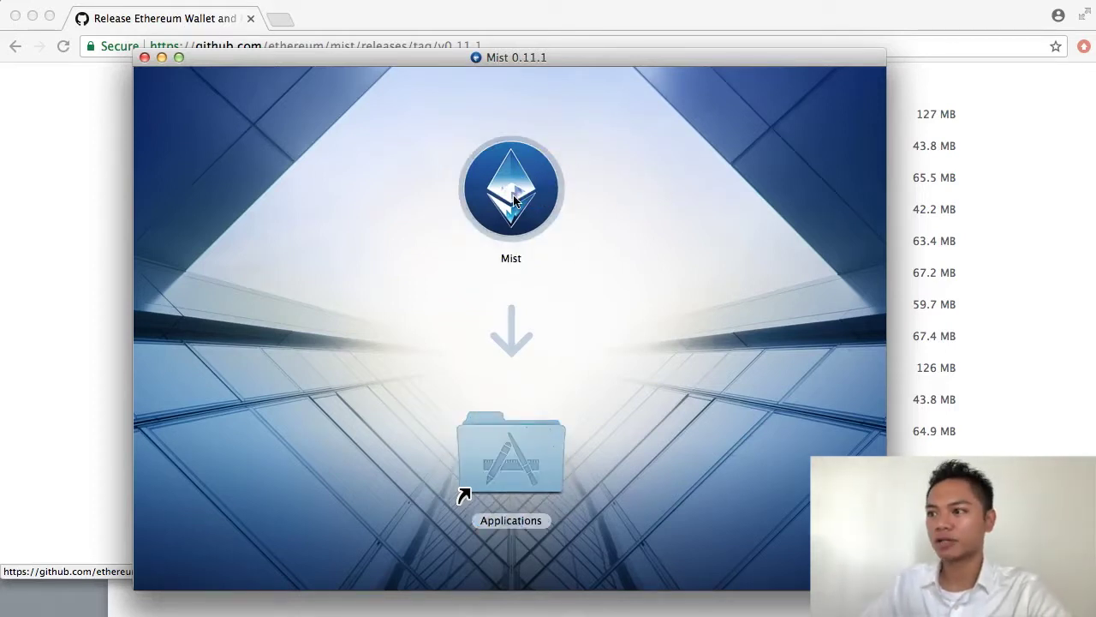
double_click(514, 199)
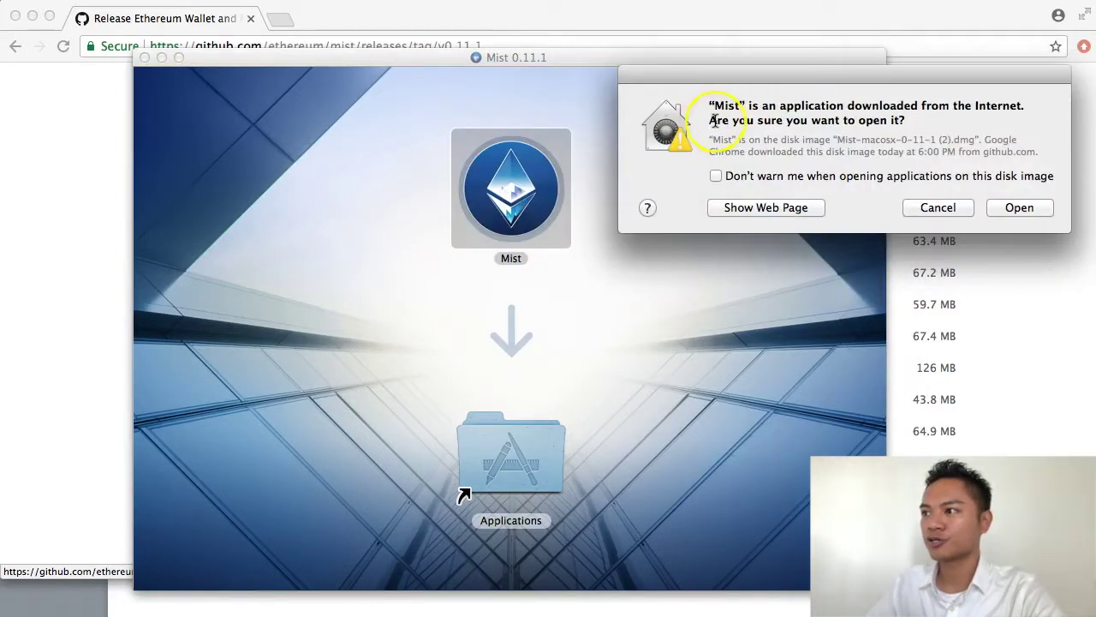
left_click_drag(713, 120, 909, 122)
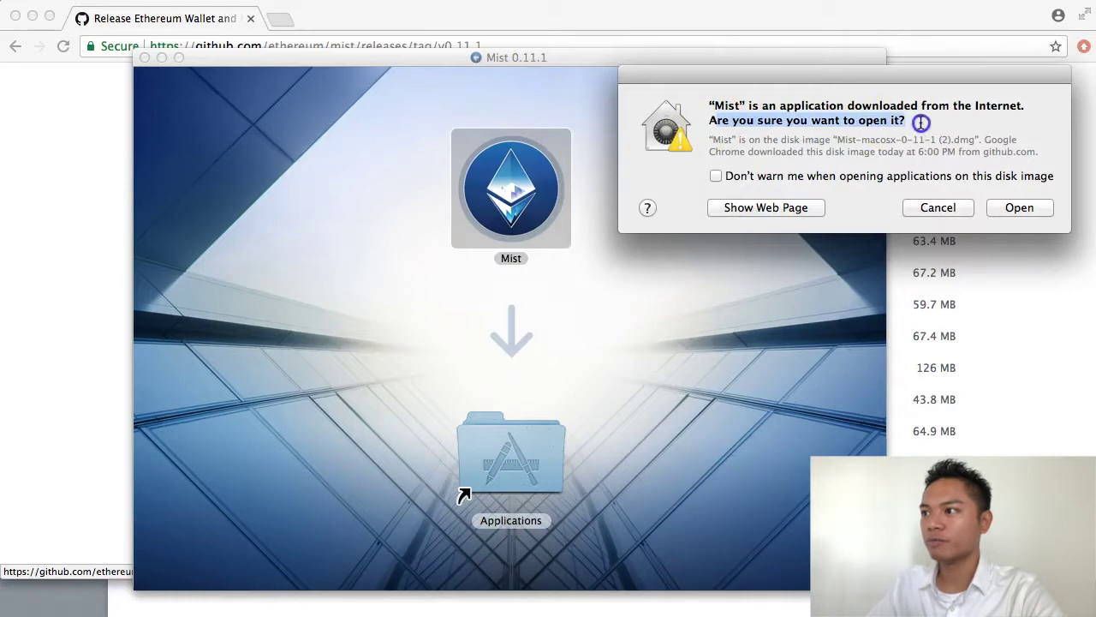
left_click(1016, 210)
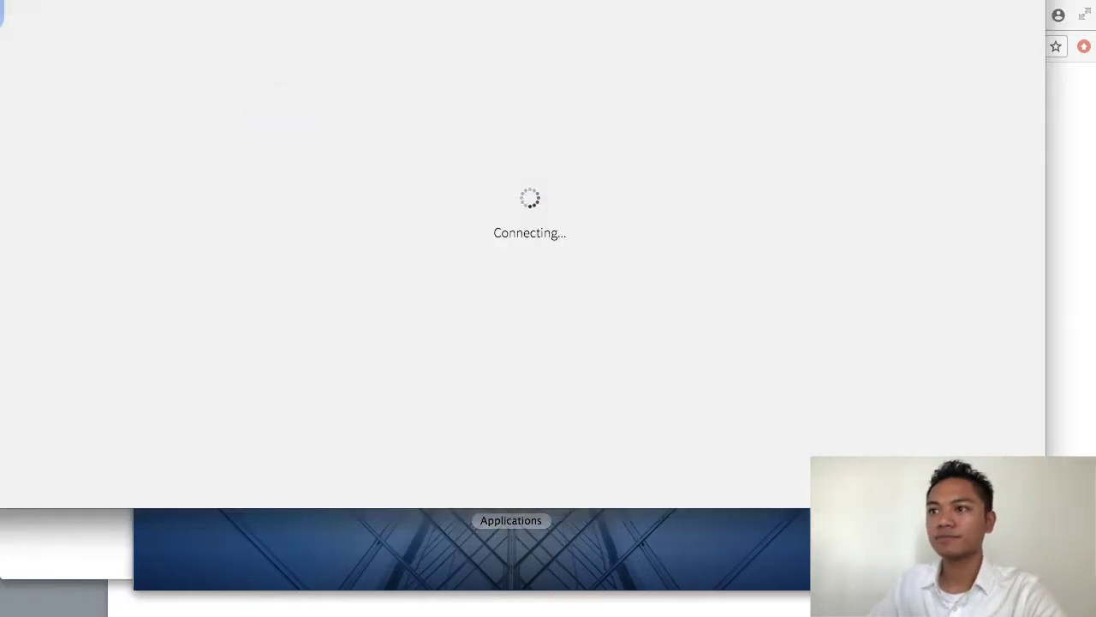
key("super+q")
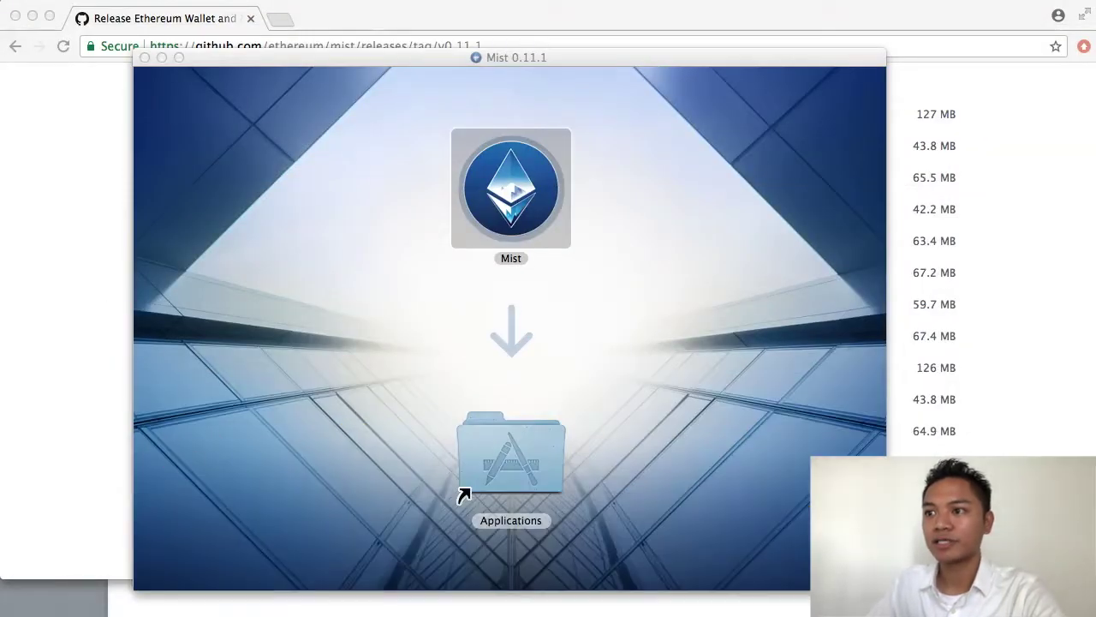
left_click(144, 57)
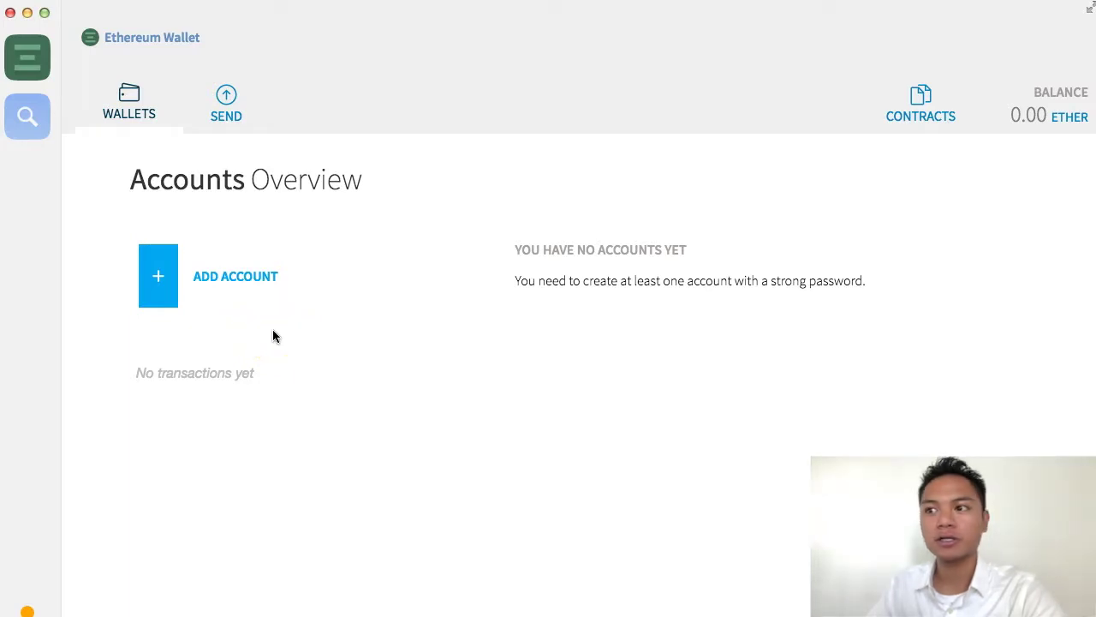
Step: Begin adding a wallet account by choosing Create new account
left_click(268, 281)
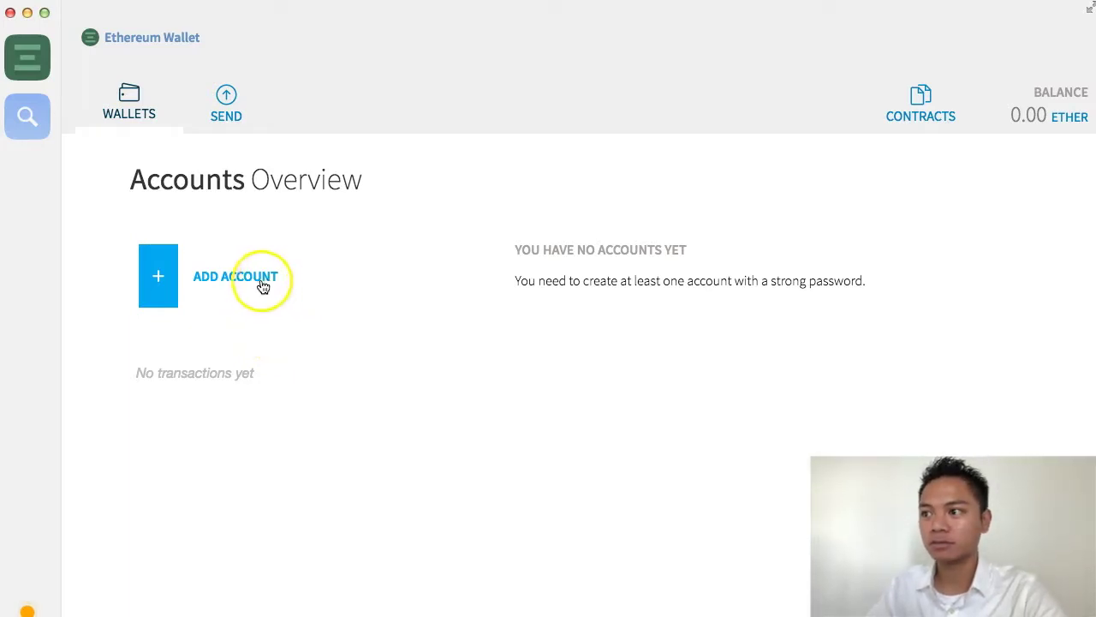
left_click(234, 283)
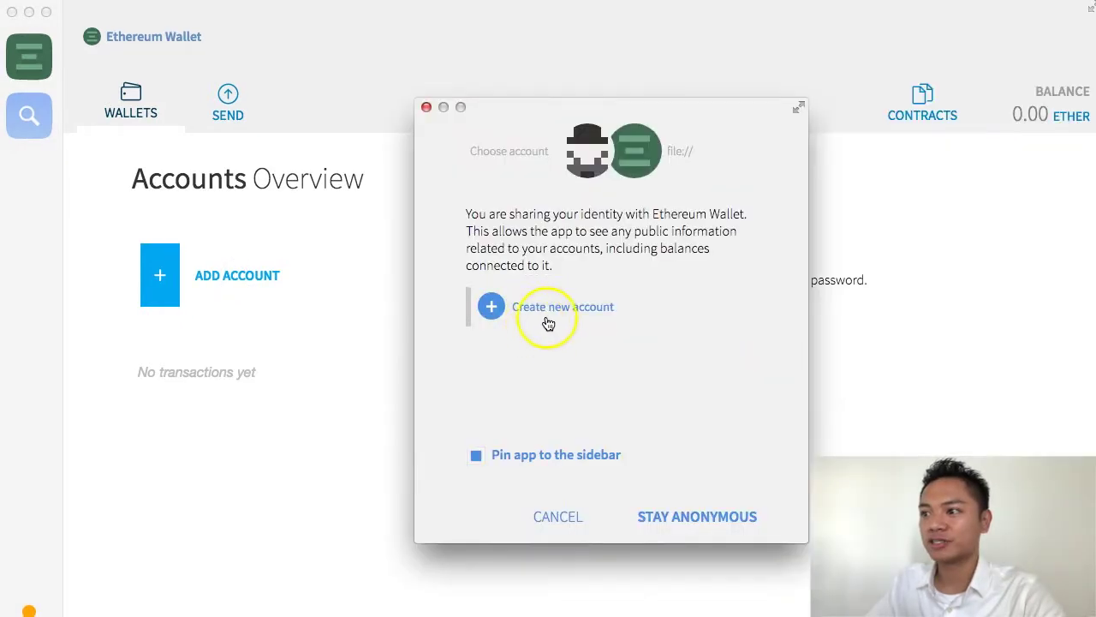
left_click(549, 313)
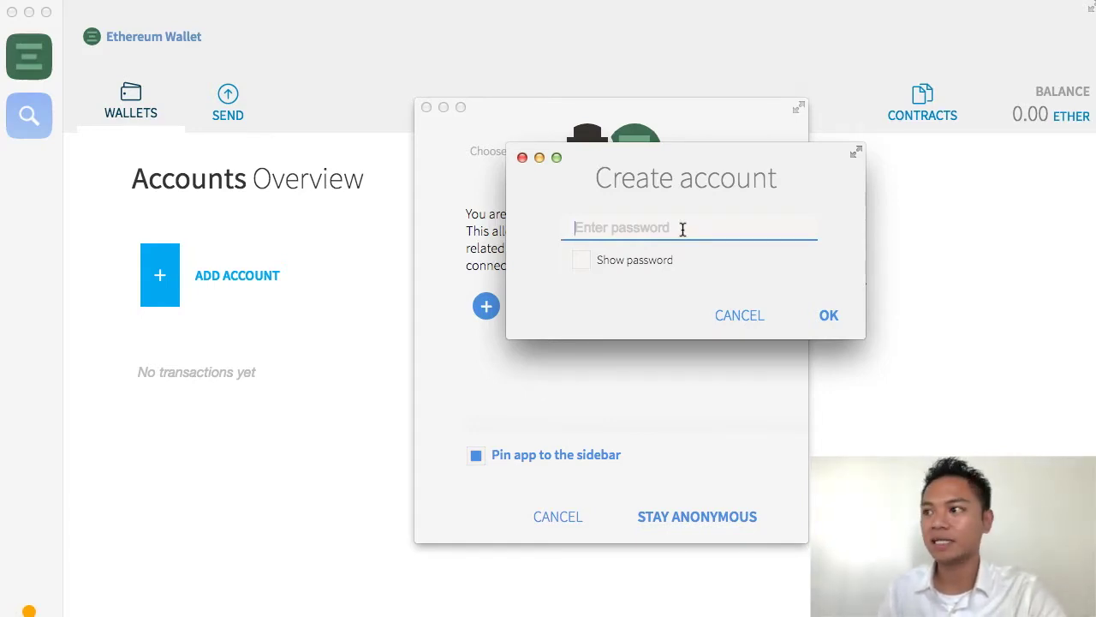
Step: Dismiss the Create account password prompt without creating an account, returning to the identity-sharing dialog
left_click_drag(674, 165, 468, 174)
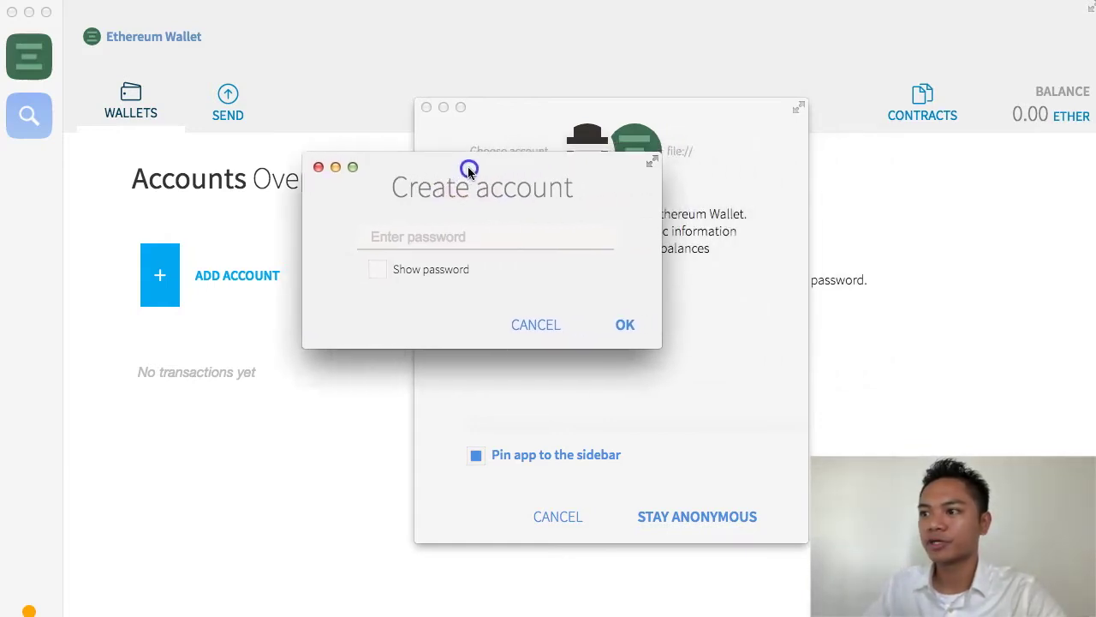
left_click(435, 237)
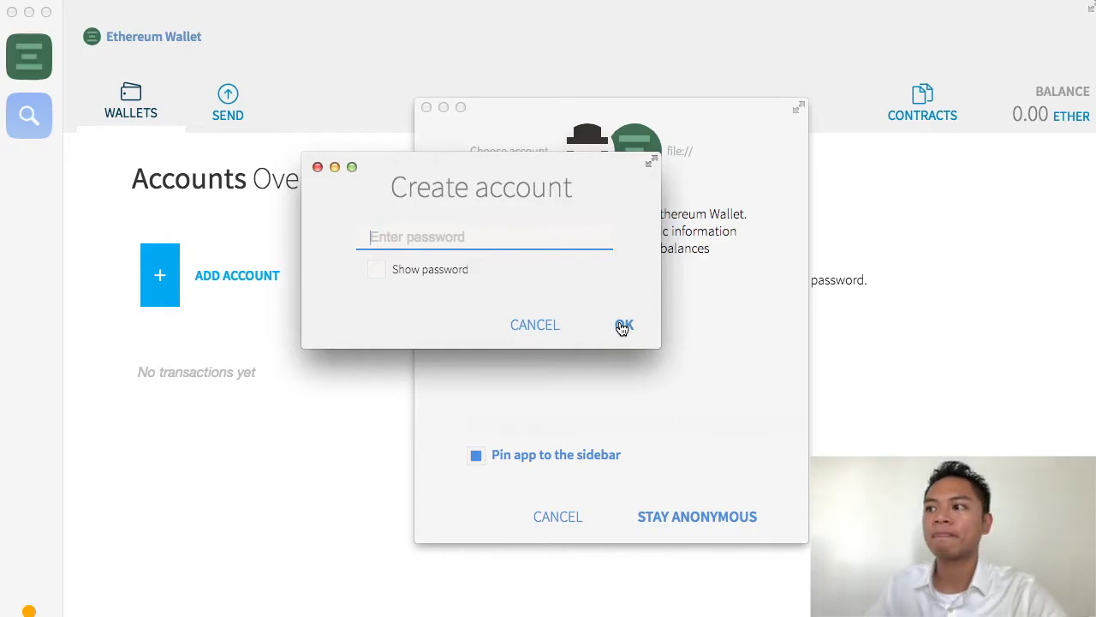
left_click(372, 126)
left_click(317, 168)
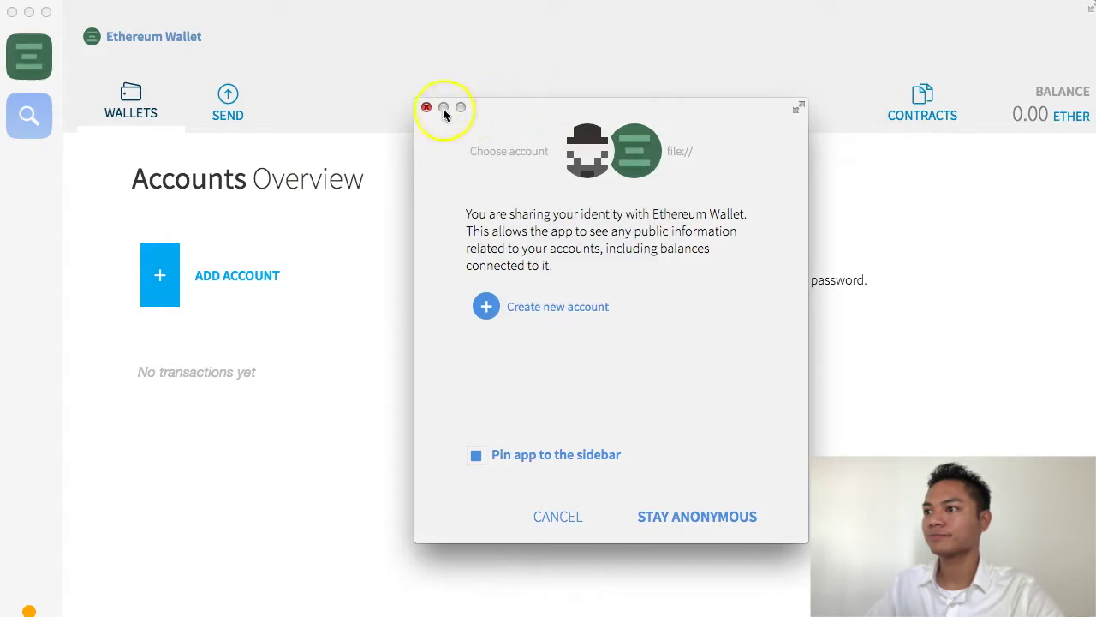
left_click(426, 108)
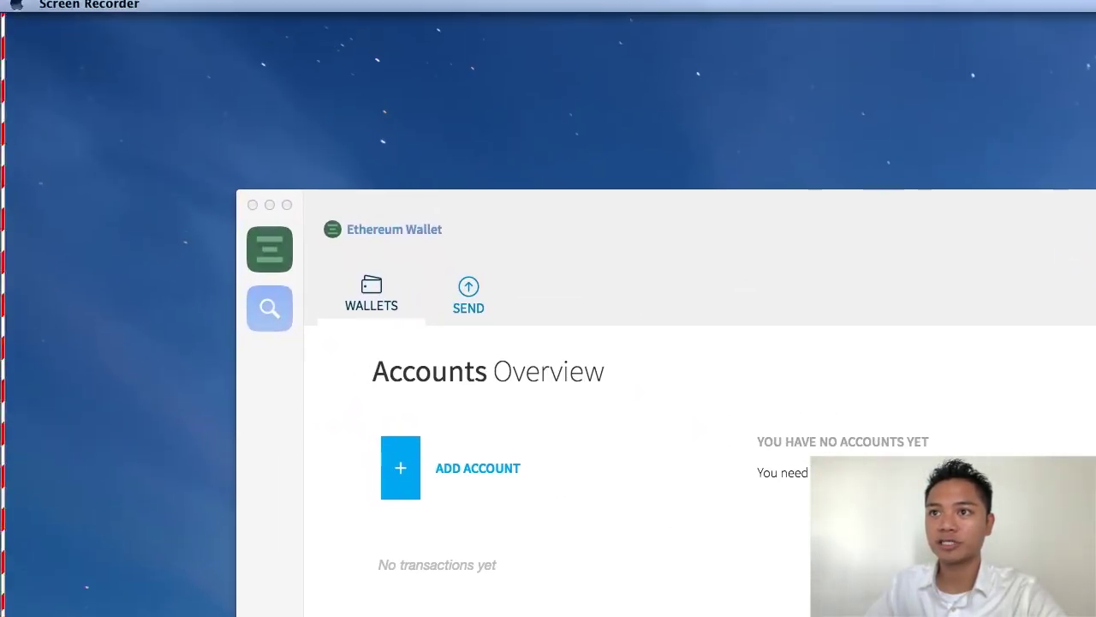
Step: Move the Ethereum Wallet window into view, then quit with Quit Mist from the Mist menu
left_click_drag(521, 208, 390, 107)
left_click_drag(387, 103, 384, 104)
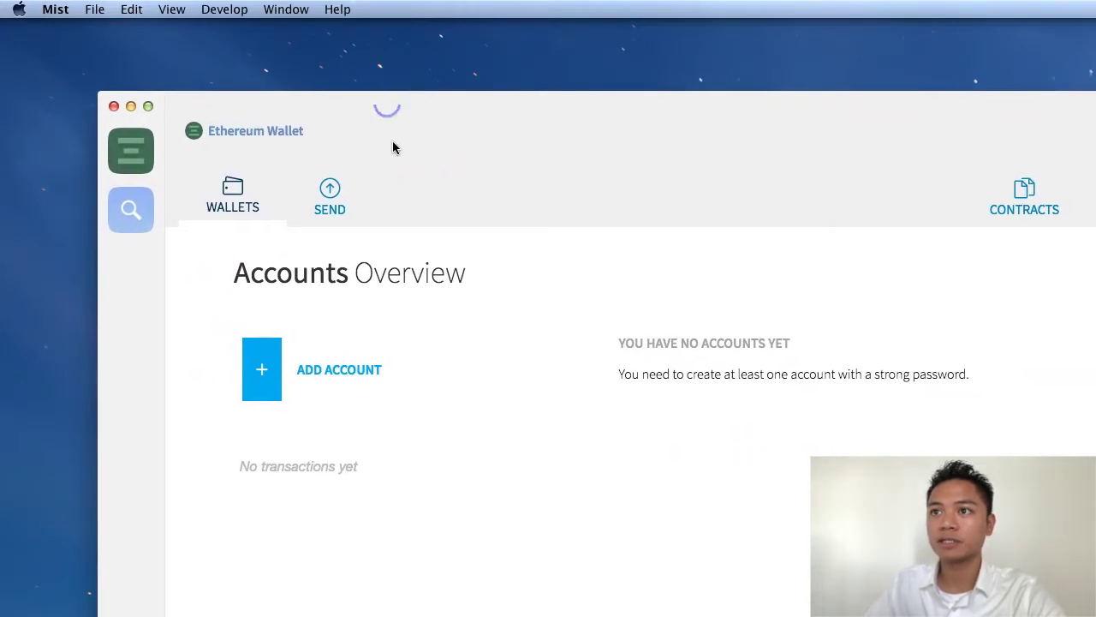
left_click(55, 12)
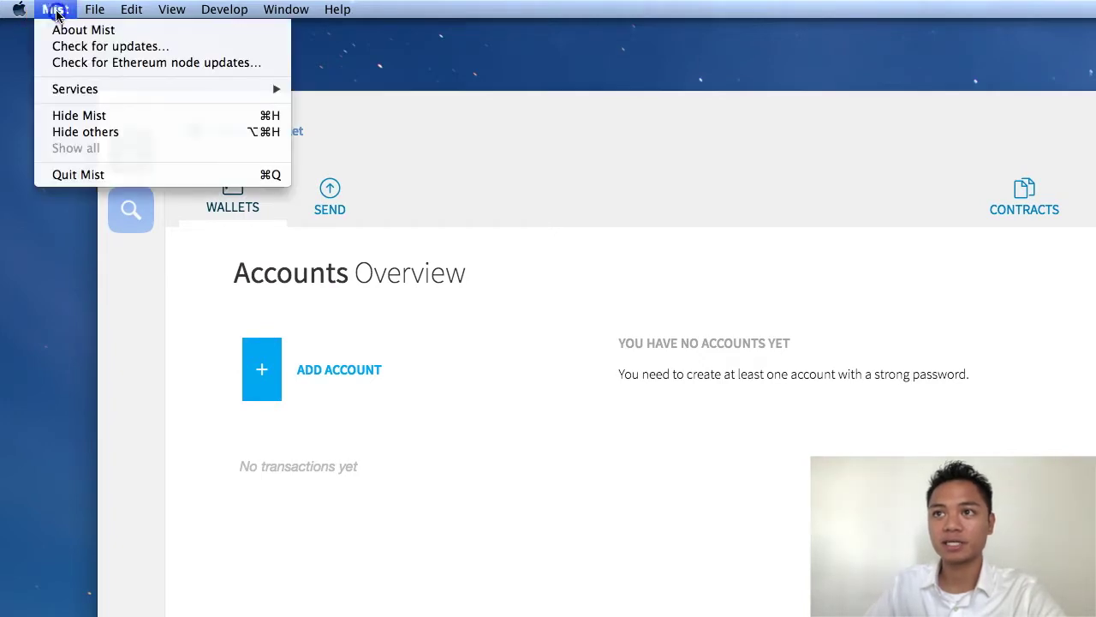
left_click(83, 177)
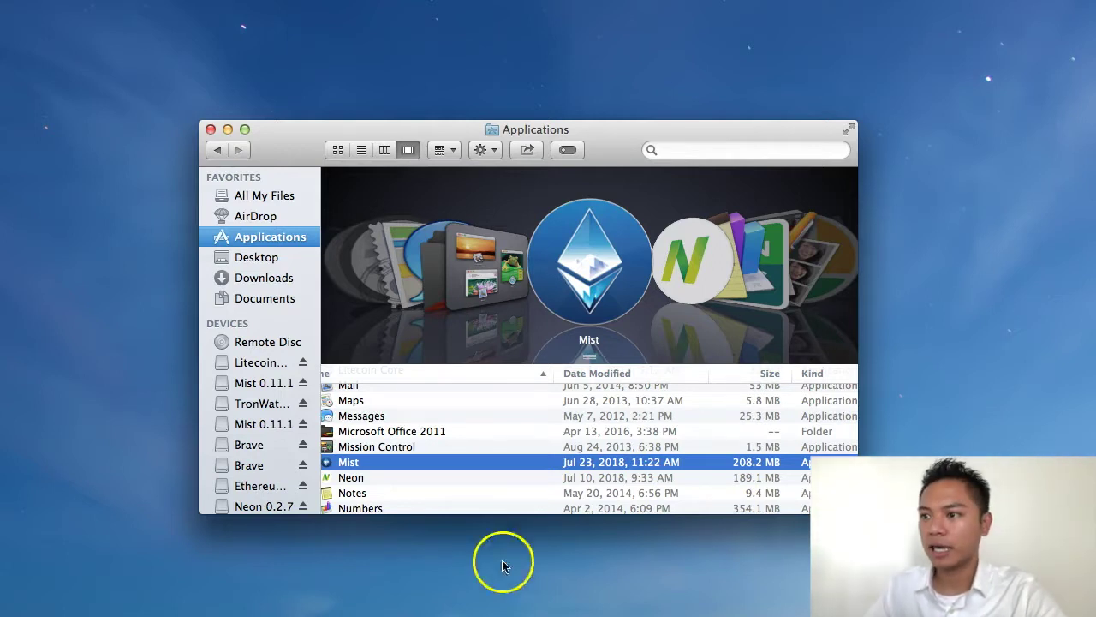
Step: Launch Mist via Open in its Applications context menu, then close the Finder window
right_click(470, 460)
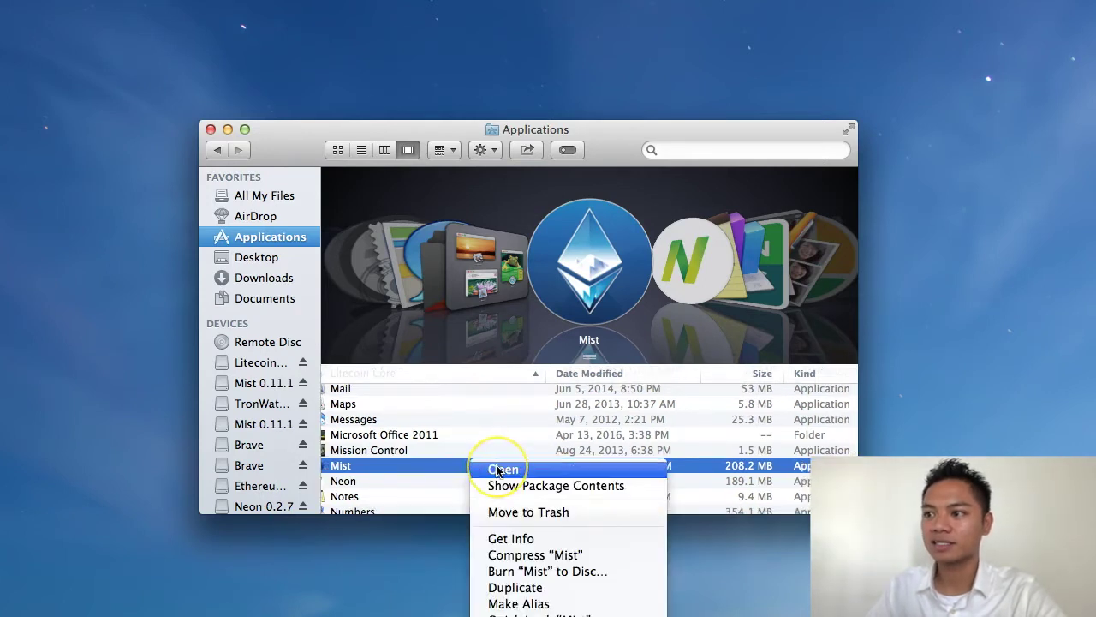
left_click(498, 470)
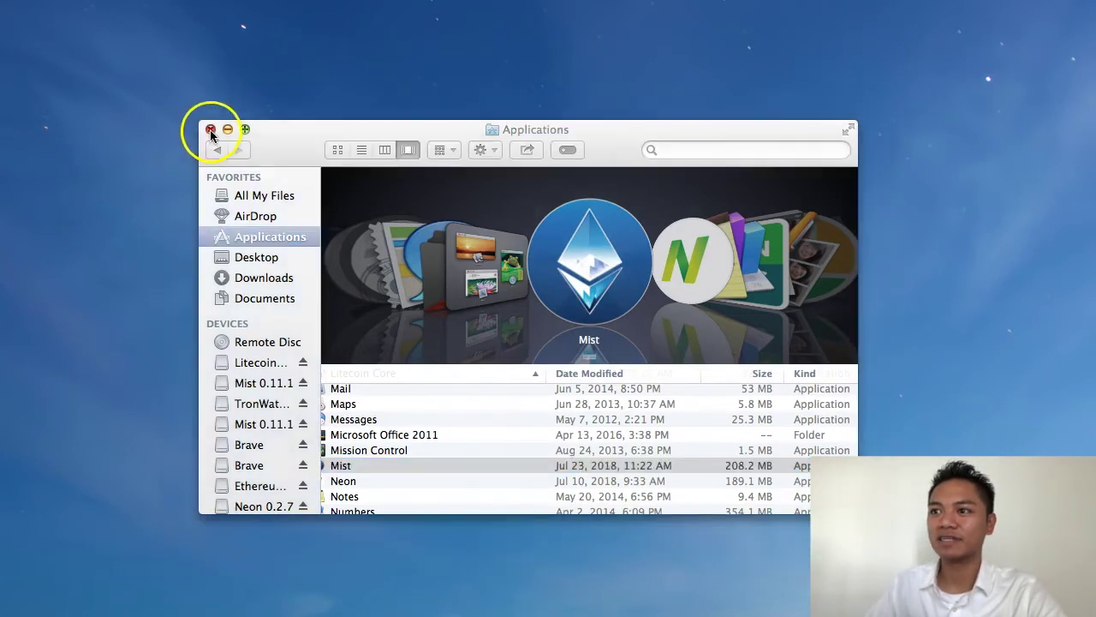
left_click(211, 131)
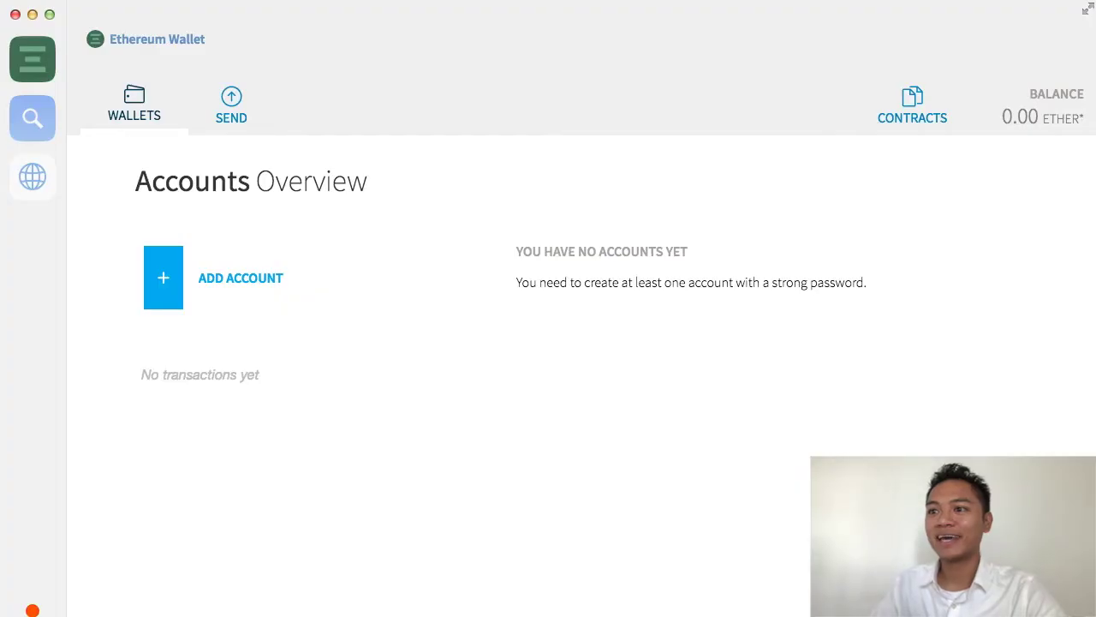